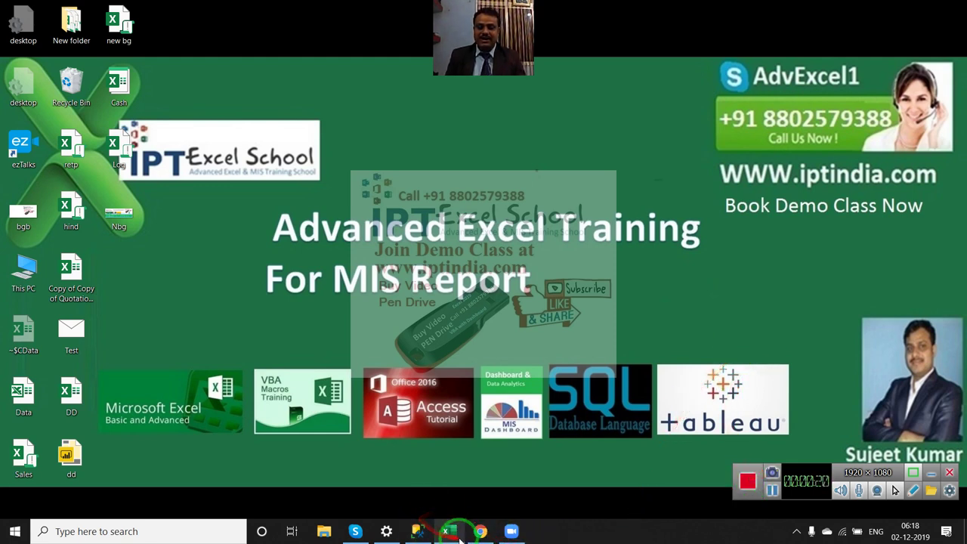
# Bring the Chrome window with the YouTube Studio channel comments to the front
pyautogui.click(481, 530)
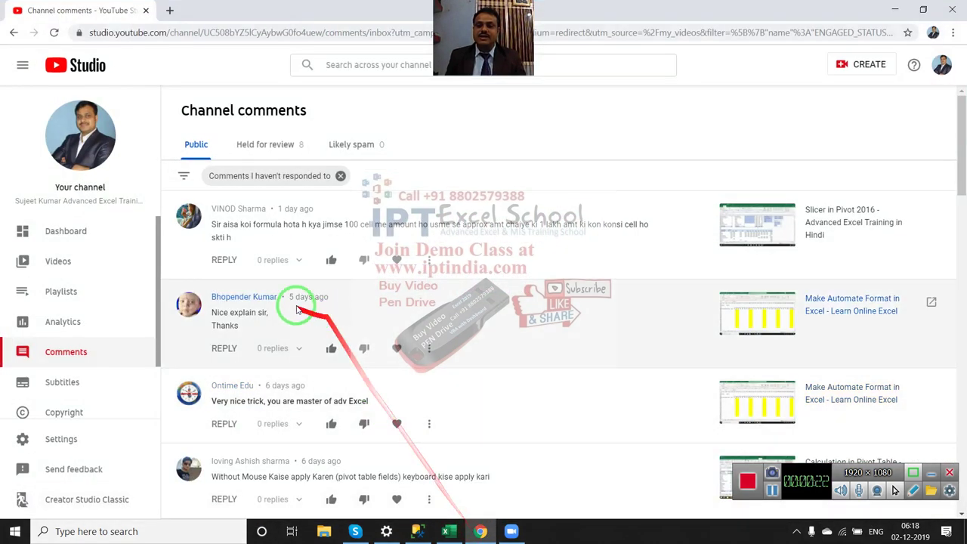
# Highlight the top commenter's name, then minimize the browser to the desktop
pyautogui.click(205, 208)
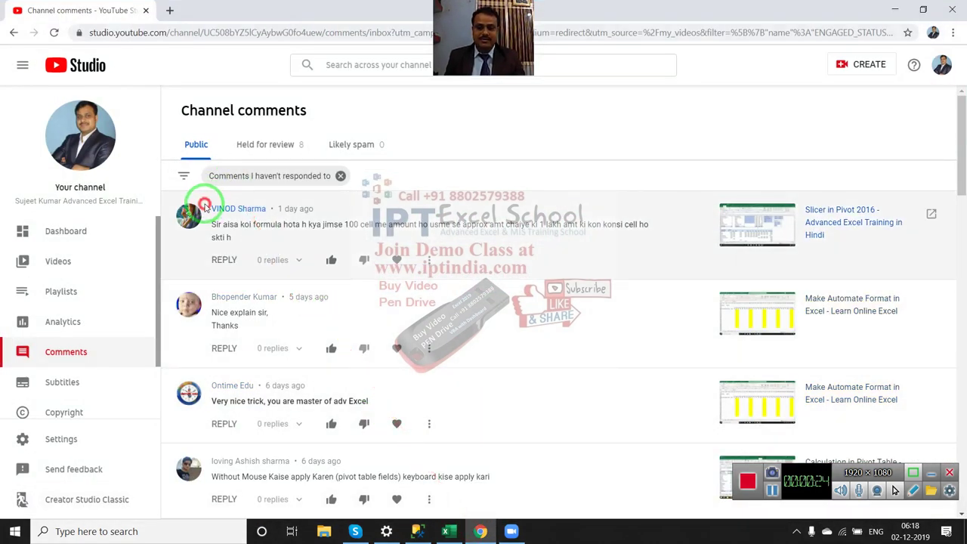
pyautogui.moveTo(205, 208); pyautogui.dragTo(943, 236)
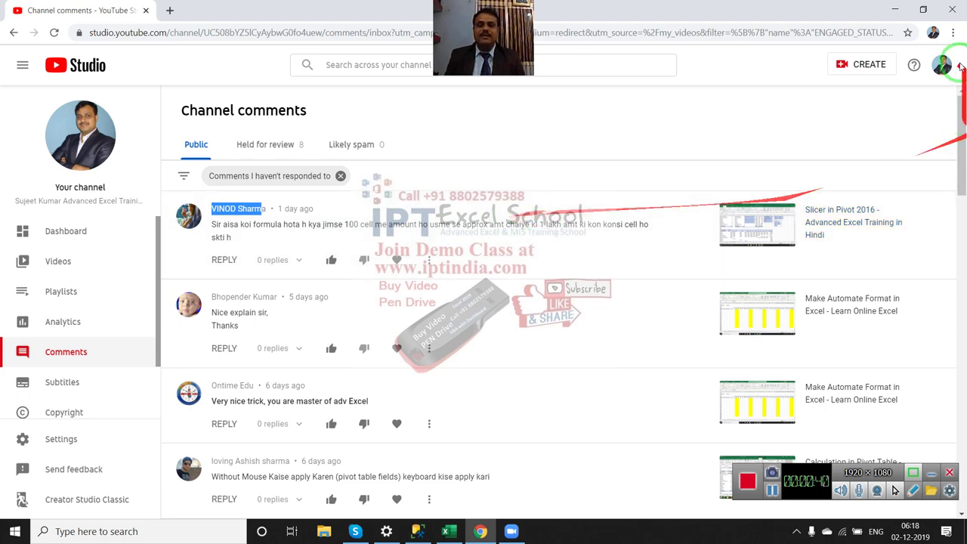
pyautogui.click(896, 11)
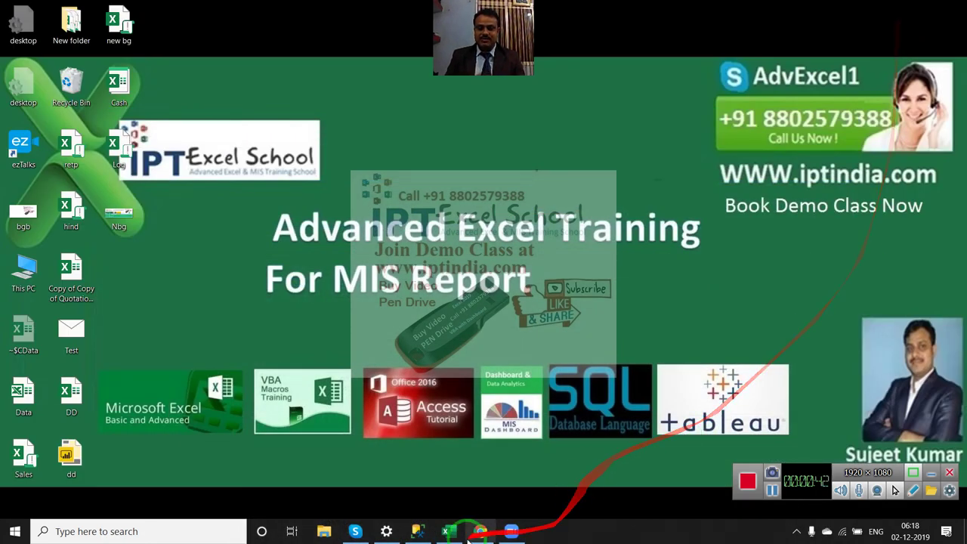
# In Excel, enter =RANDBETWEEN(10,900) in cell A1
pyautogui.click(452, 534)
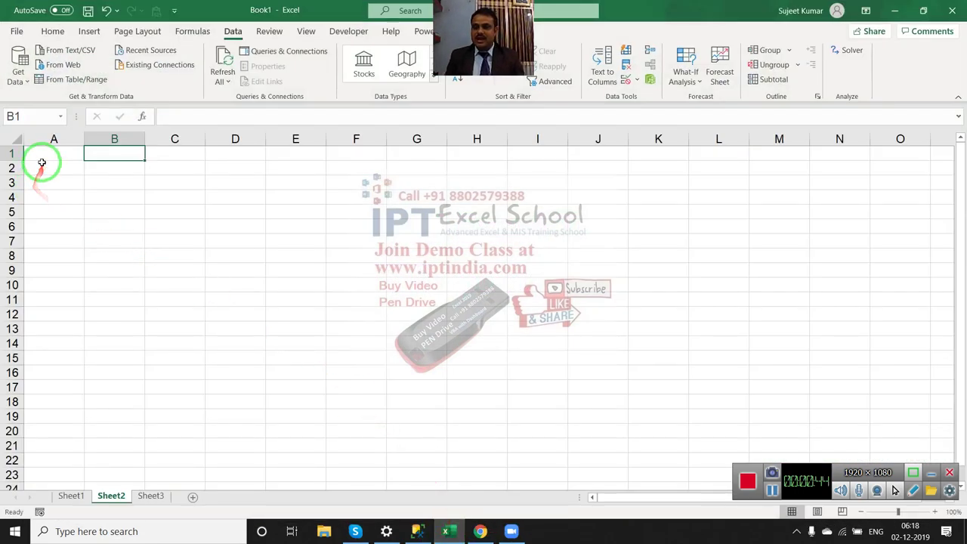
pyautogui.click(41, 163)
pyautogui.click(44, 156)
pyautogui.write('=r')
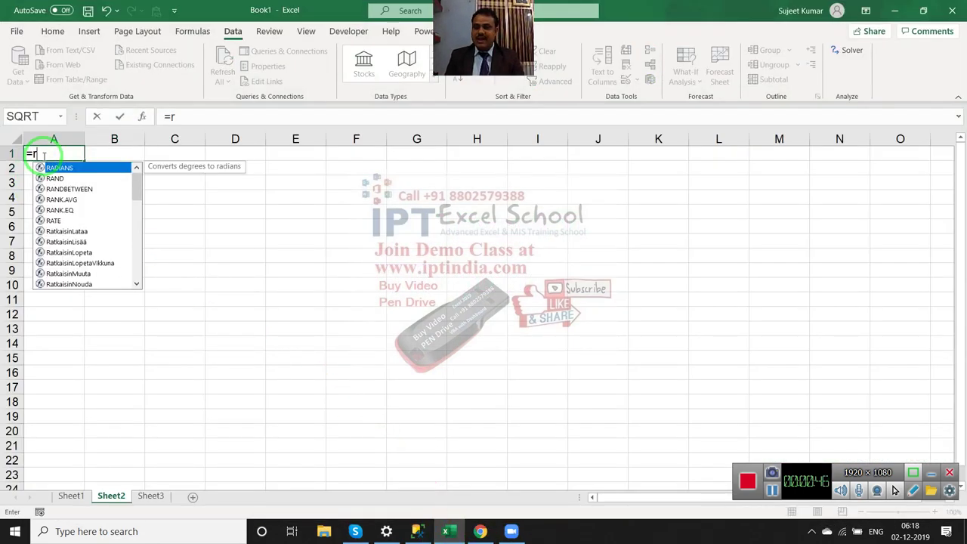
pyautogui.write('andb')
pyautogui.press('Tab')
pyautogui.write('10')
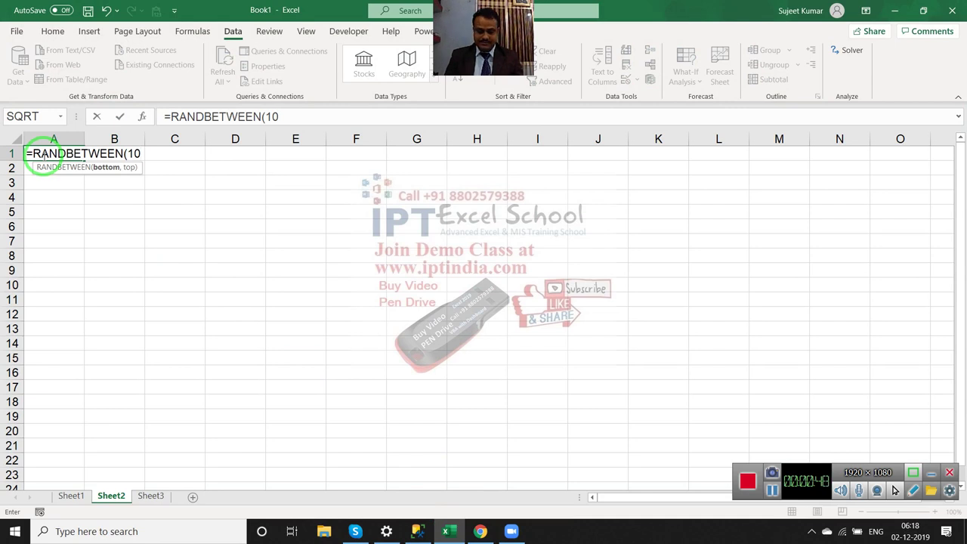
pyautogui.write(',900')
pyautogui.press('Return')
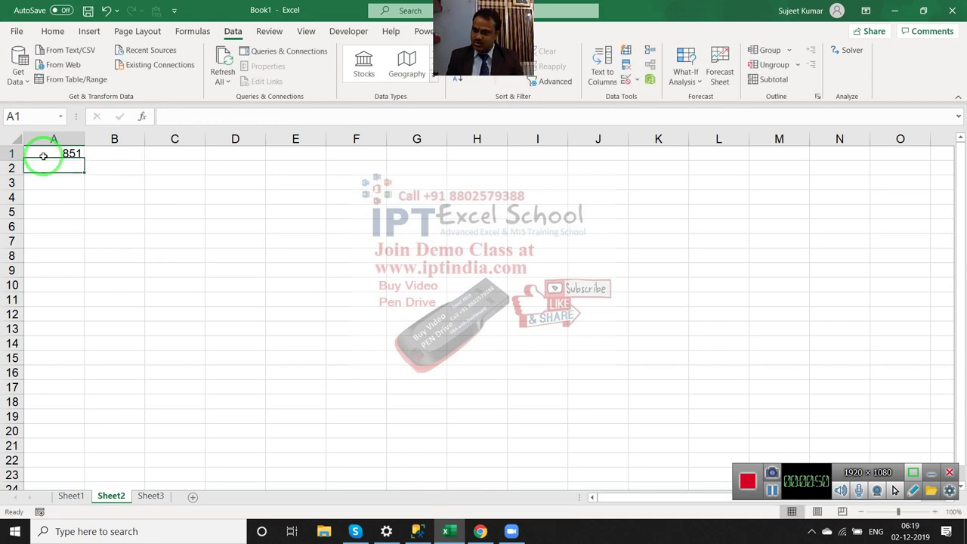
# Fill the formula down to A15 and paste the results back as fixed values
pyautogui.moveTo(44, 156); pyautogui.dragTo(46, 358)
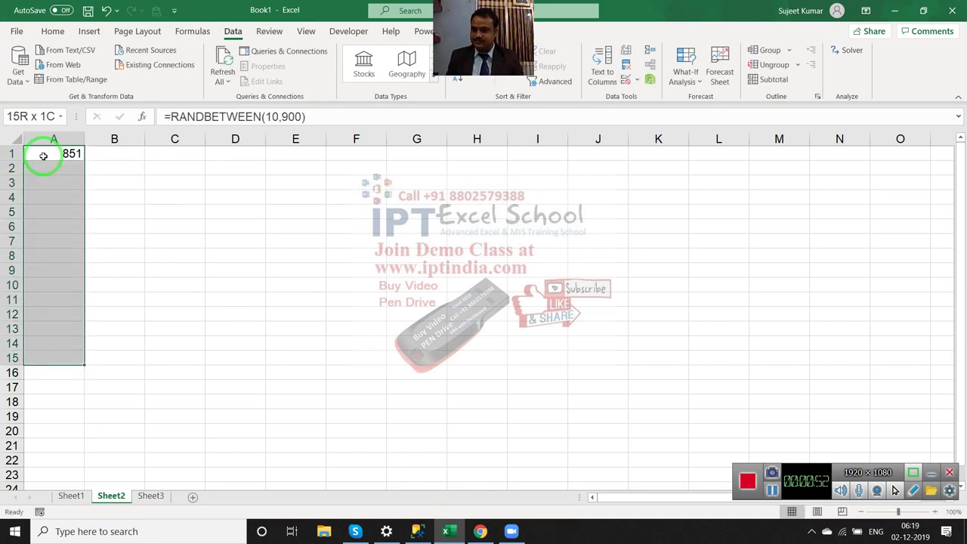
pyautogui.hotkey('ctrl', 'd')
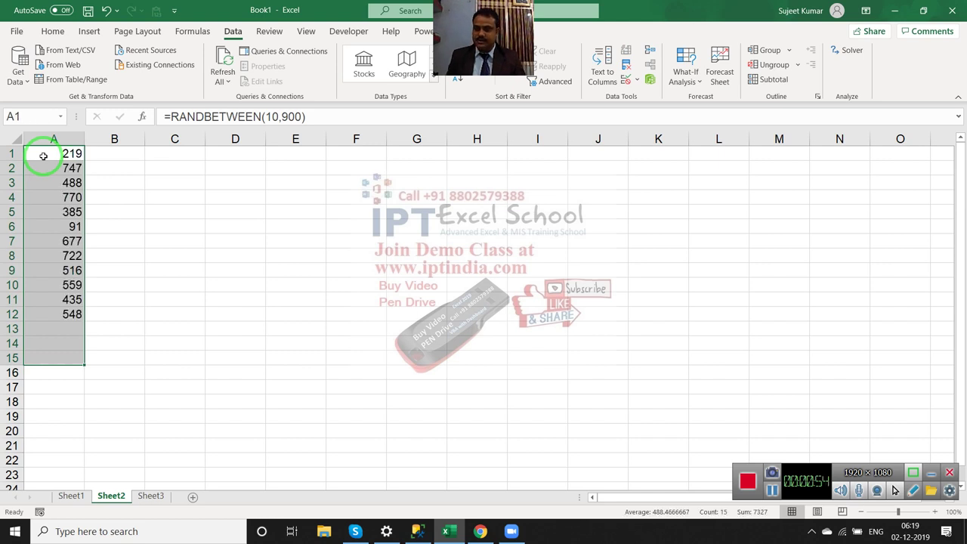
pyautogui.hotkey('ctrl', 'c')
pyautogui.click(52, 31)
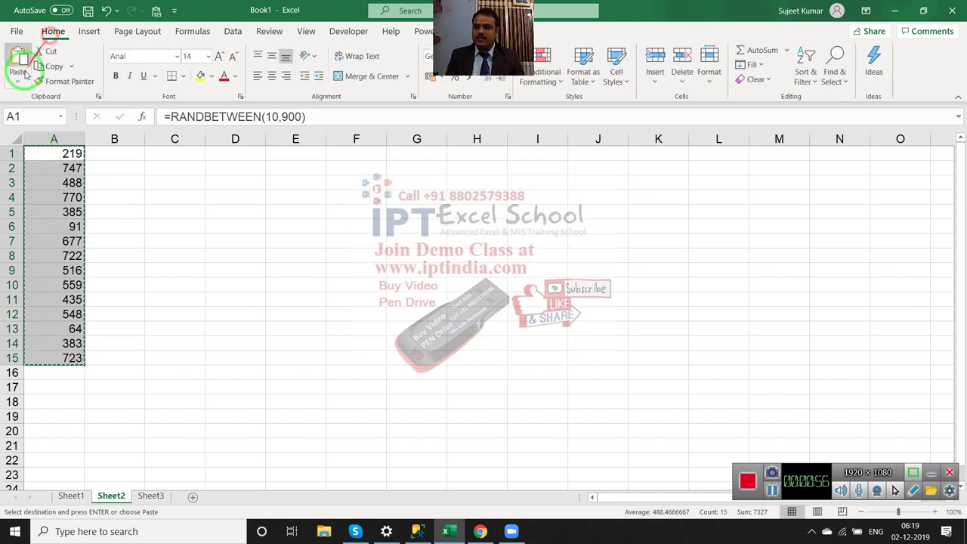
pyautogui.click(15, 83)
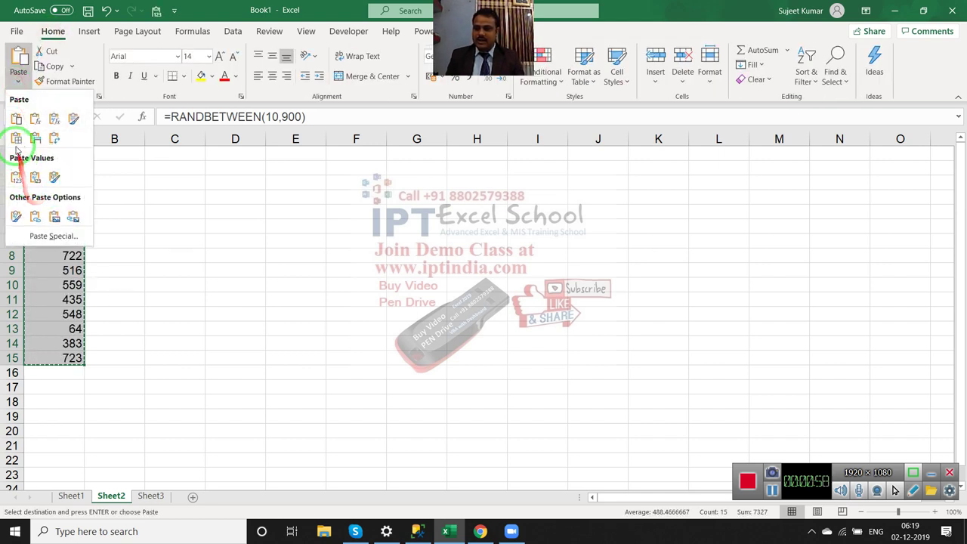
pyautogui.click(18, 184)
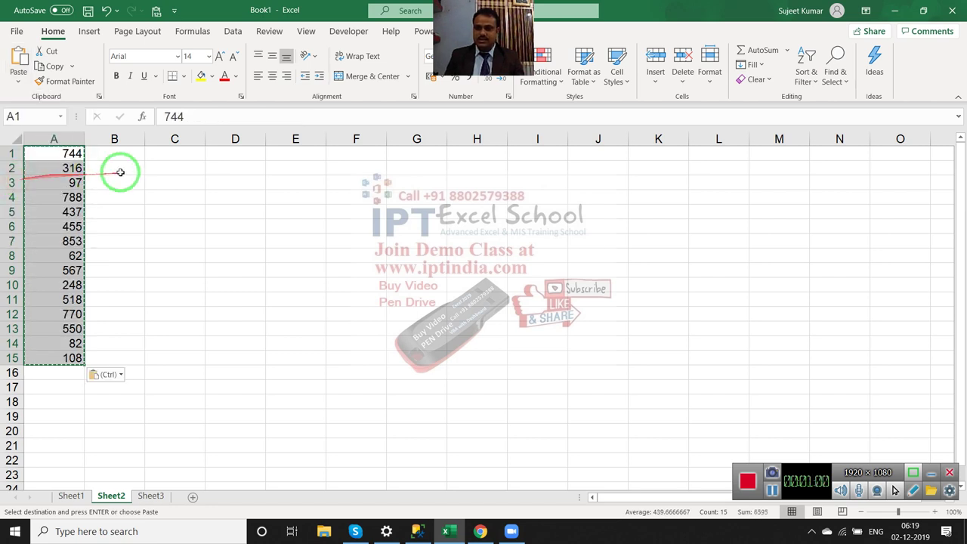
# Enter =SUM(A1:A15) in B1, giving a total of 6595
pyautogui.click(125, 153)
pyautogui.write('=d')
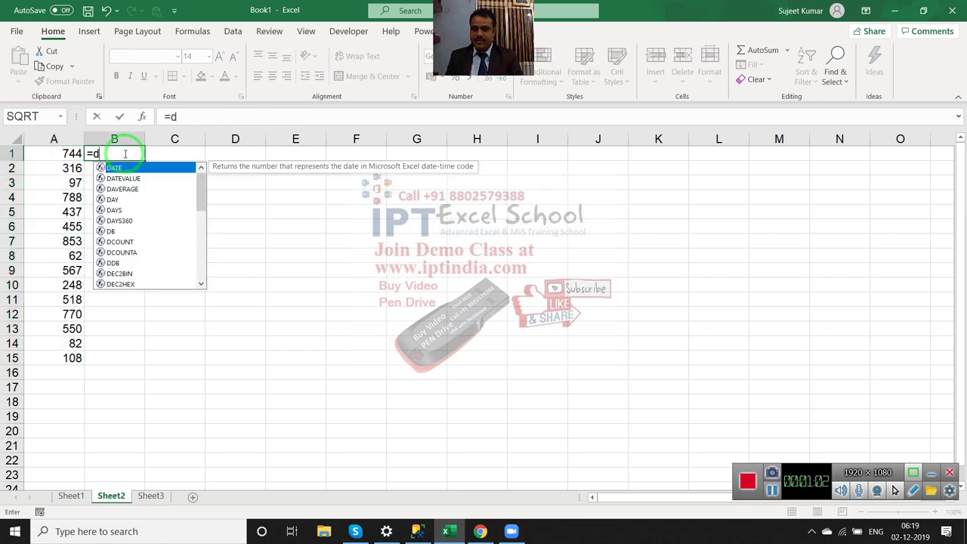
pyautogui.write('um')
pyautogui.press('BackSpace')
pyautogui.press('BackSpace')
pyautogui.press('BackSpace')
pyautogui.write('s')
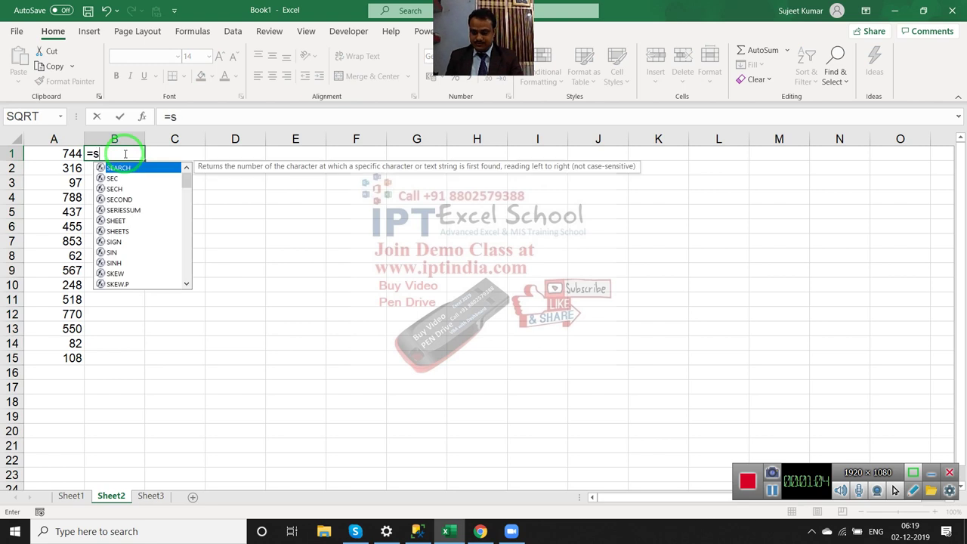
pyautogui.write('um')
pyautogui.press('Tab')
pyautogui.press('Left')
pyautogui.hotkey('ctrl', 'shift', 'Down')
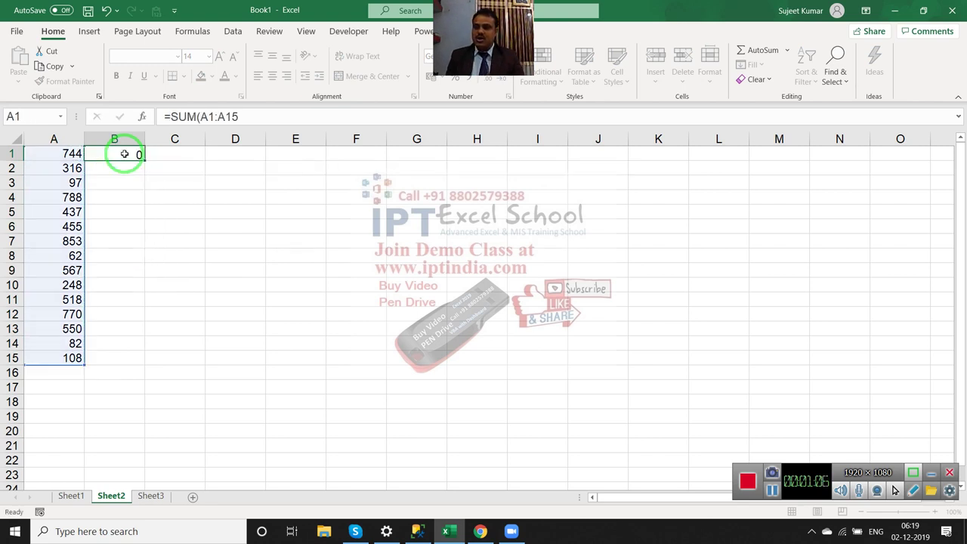
pyautogui.hotkey('ctrl', 'Return')
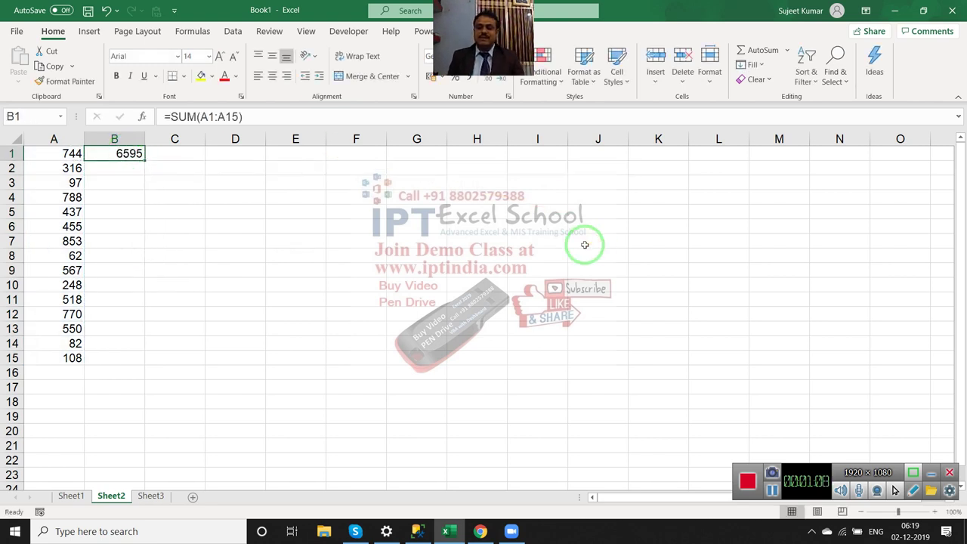
# Put the target amount 10000 in cell C1
pyautogui.click(204, 155)
pyautogui.write('1')
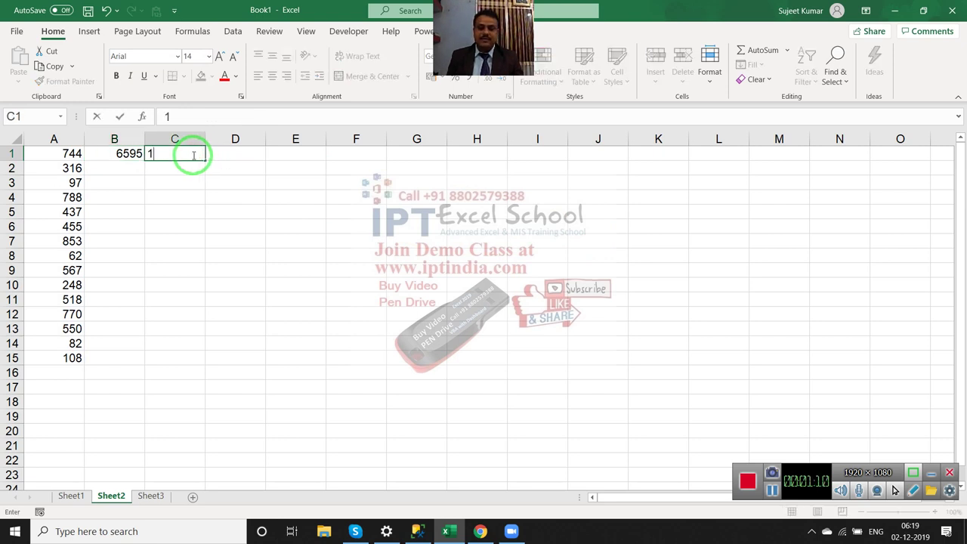
pyautogui.write('0000')
pyautogui.press('Return')
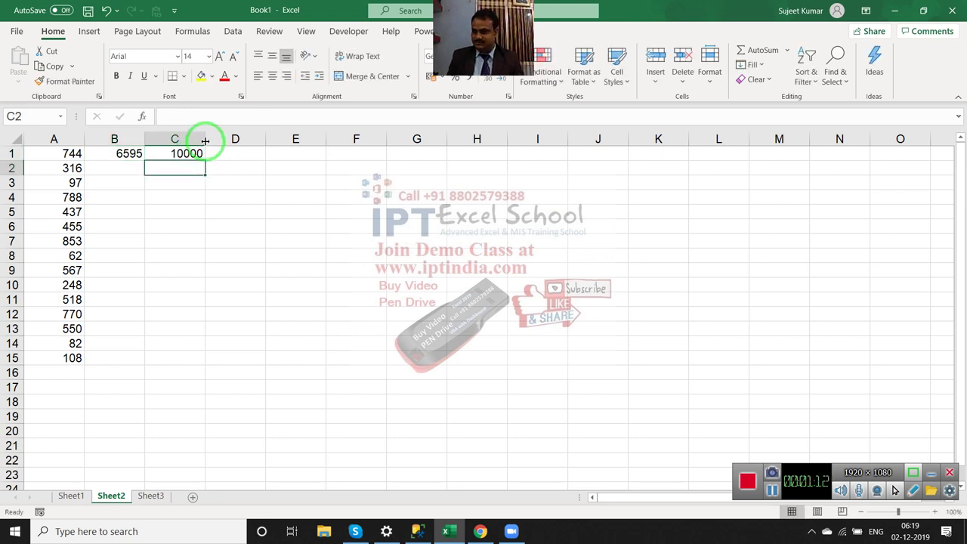
pyautogui.press('Up')
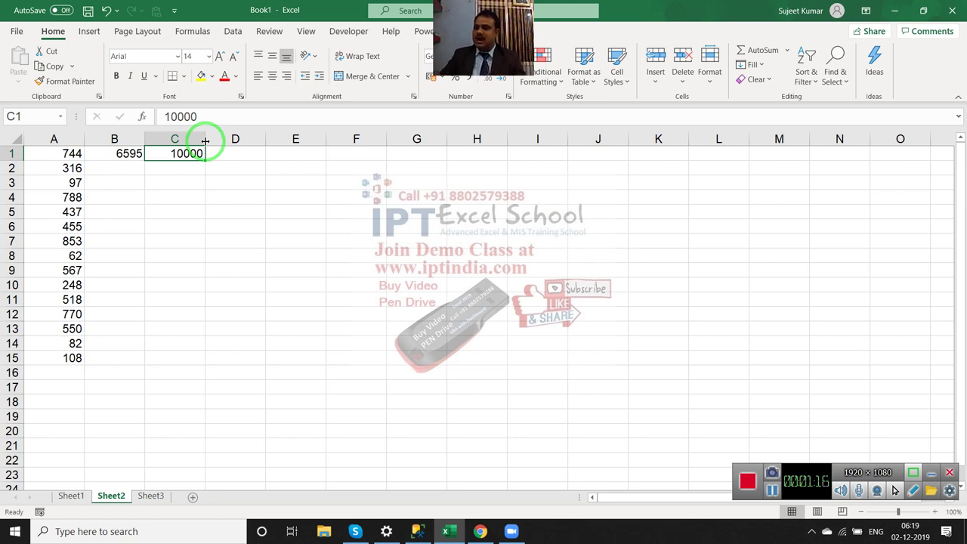
# Clear A1:A15 so B1's total reads 0, then switch back to the YouTube Studio comments
pyautogui.press('Left')
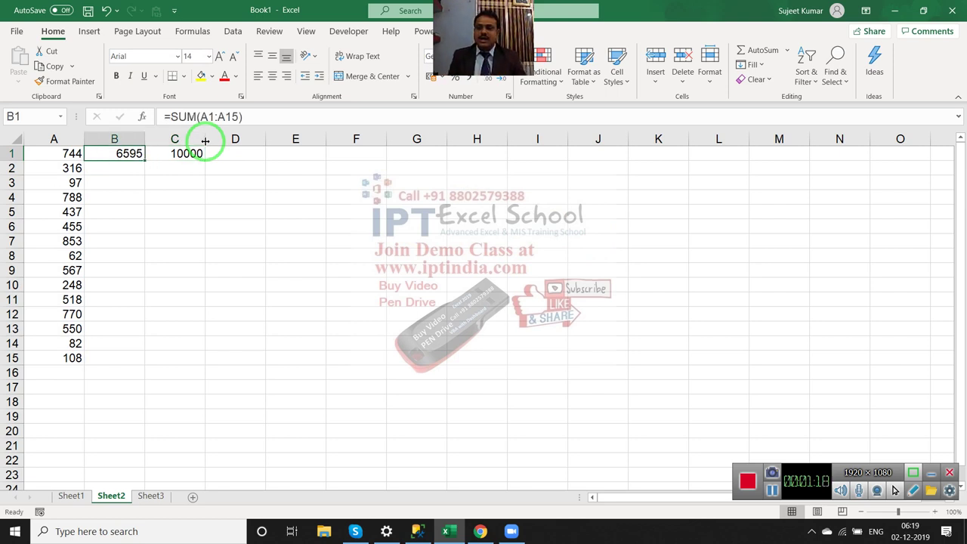
pyautogui.press('Left')
pyautogui.press('Right')
pyautogui.press('Right')
pyautogui.press('Left')
pyautogui.press('Left')
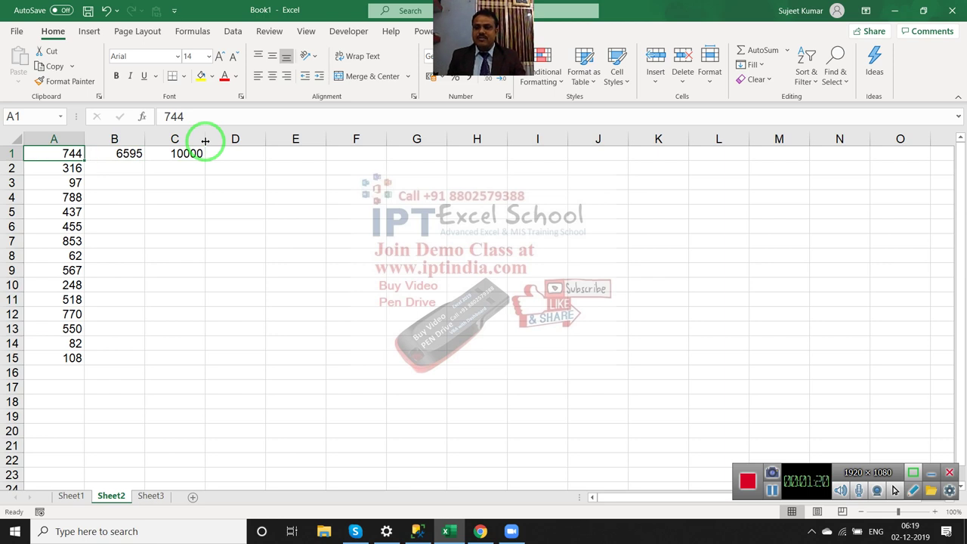
pyautogui.hotkey('ctrl', 'shift', 'Down')
pyautogui.press('Delete')
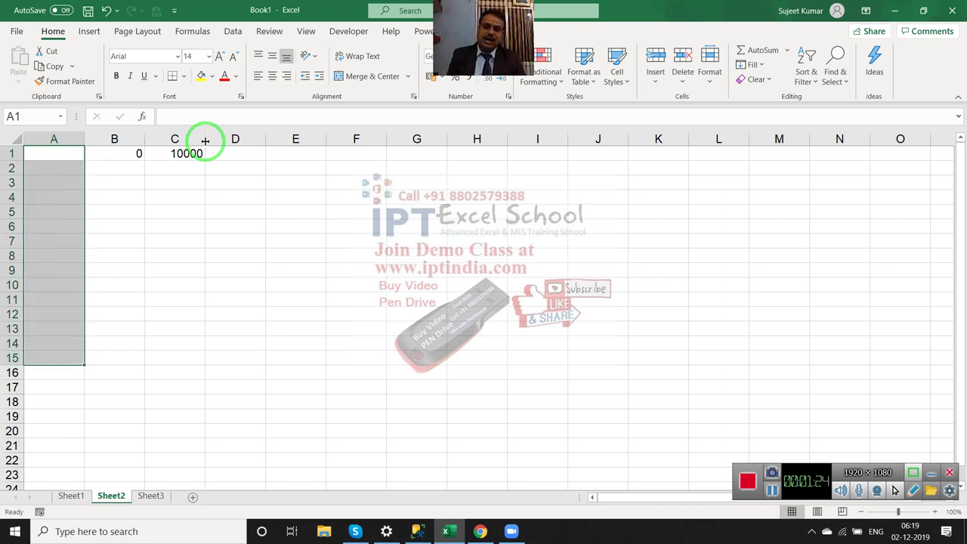
pyautogui.press('Right')
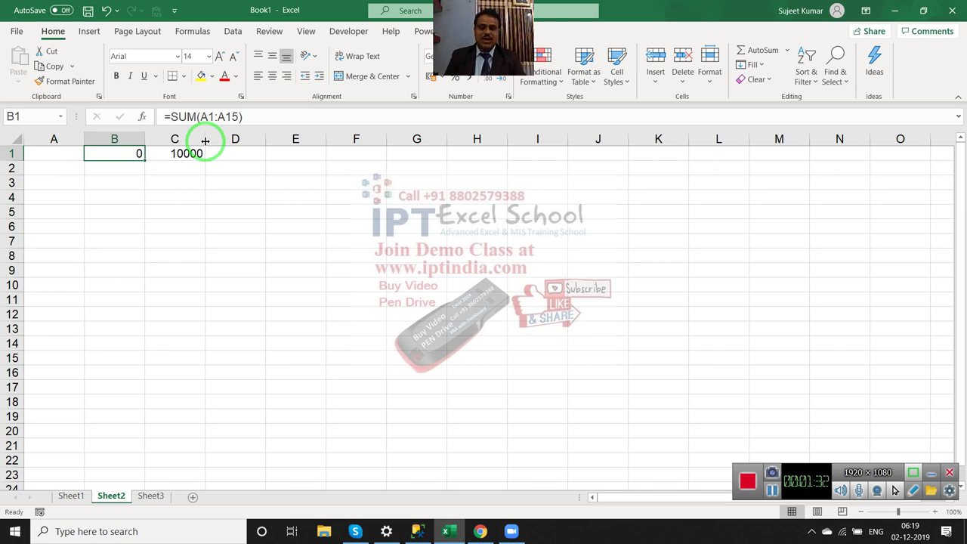
pyautogui.hotkey('alt', 'Tab')
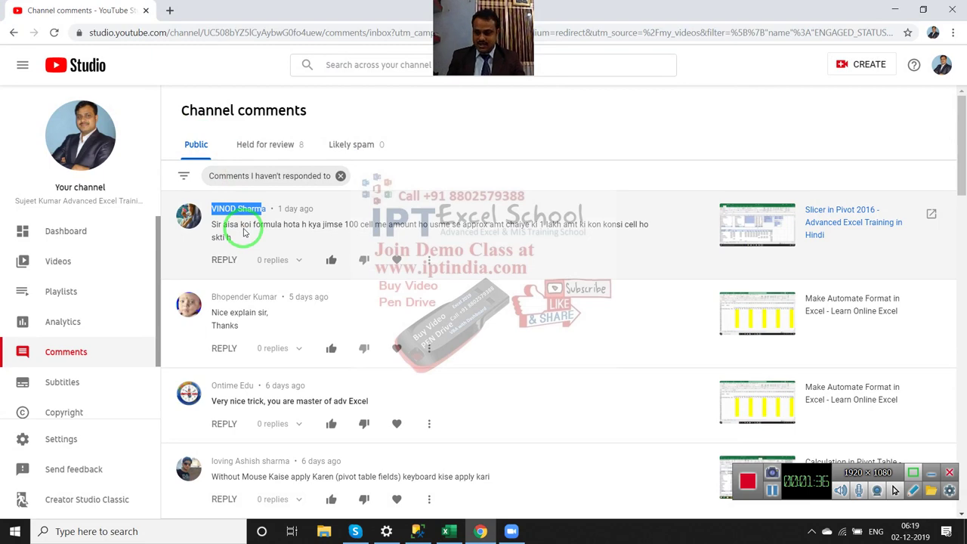
pyautogui.press('super+d')
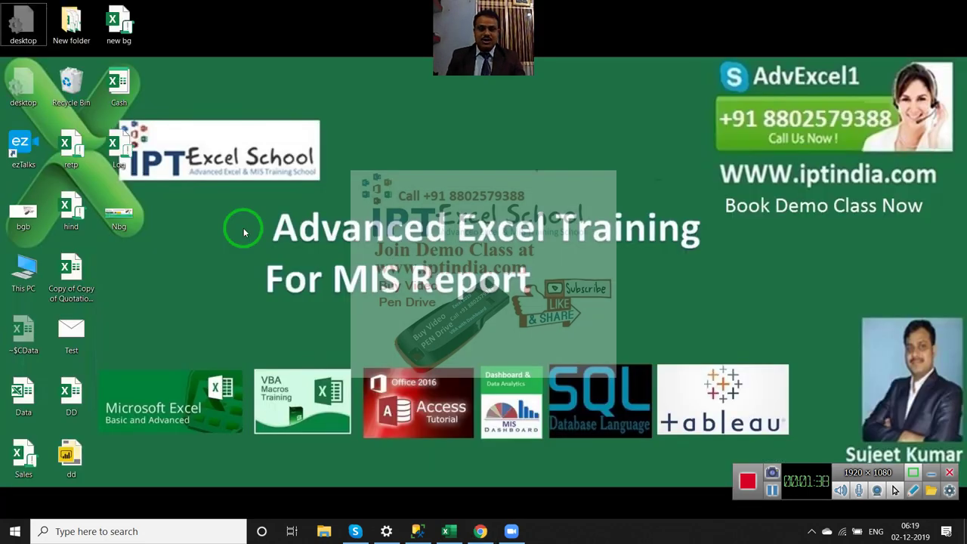
pyautogui.rightClick(585, 92)
pyautogui.click(619, 131)
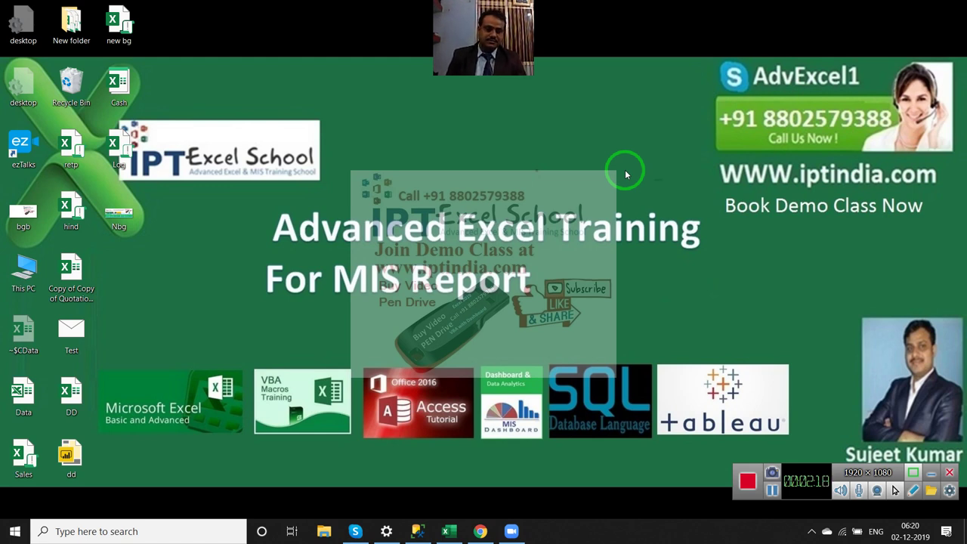
pyautogui.rightClick(485, 285)
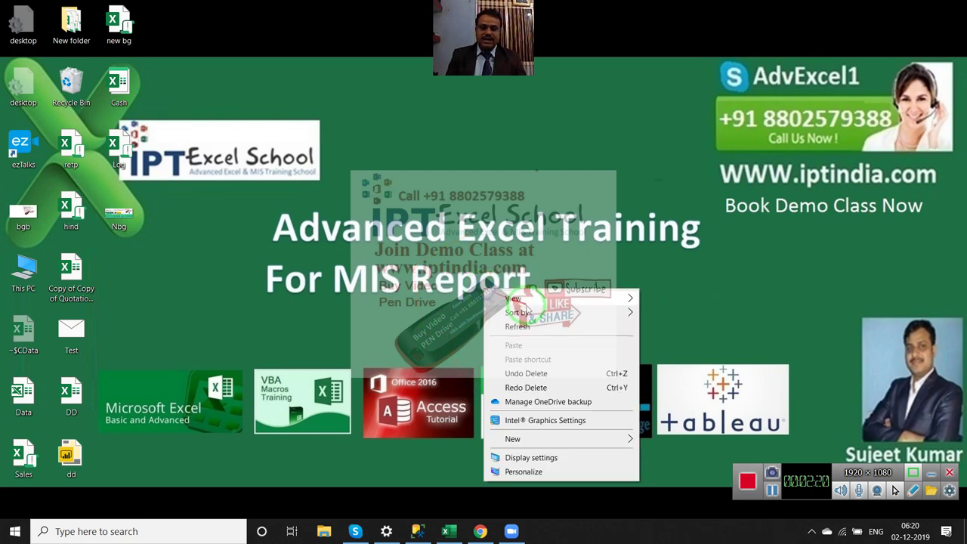
pyautogui.click(527, 327)
pyautogui.click(480, 532)
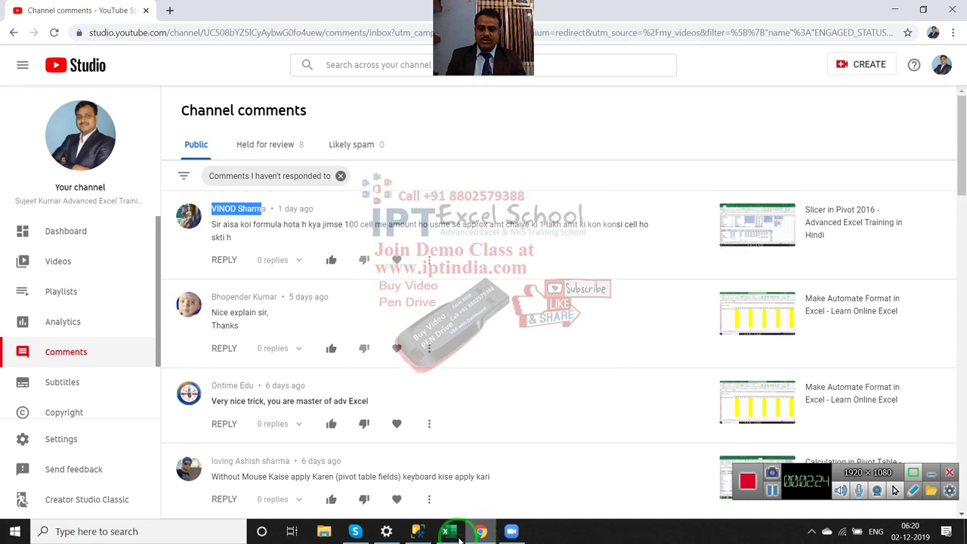
# Bring the Excel workbook back to the front and select cell A1
pyautogui.click(446, 531)
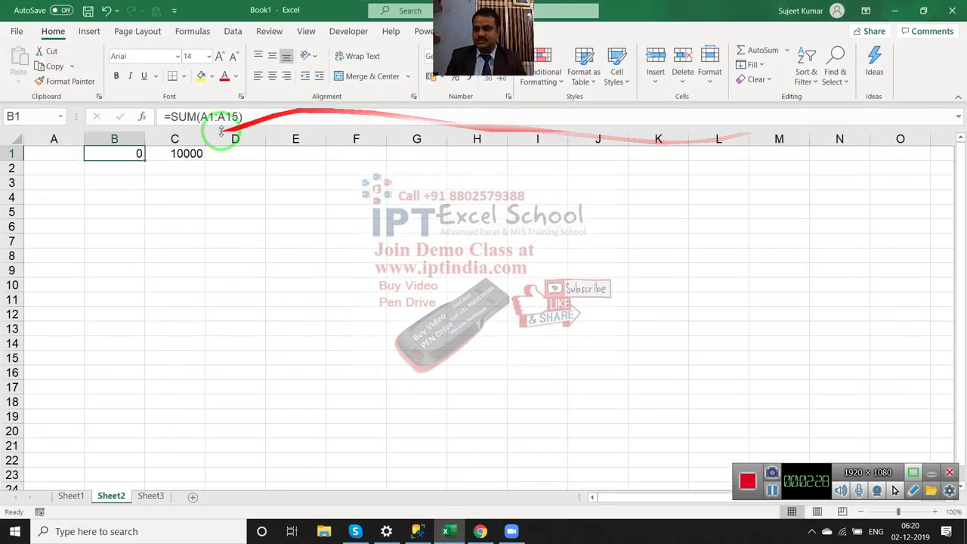
pyautogui.click(63, 156)
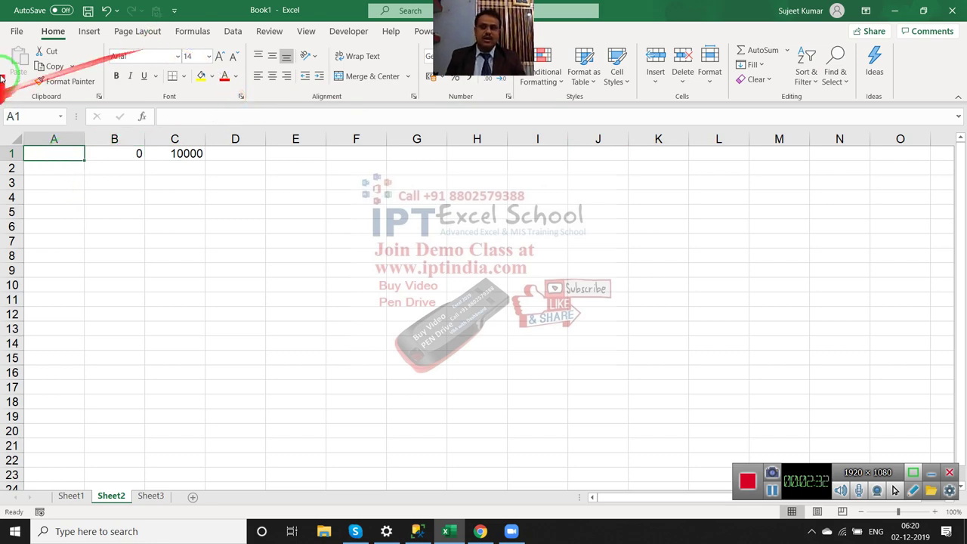
pyautogui.click(15, 34)
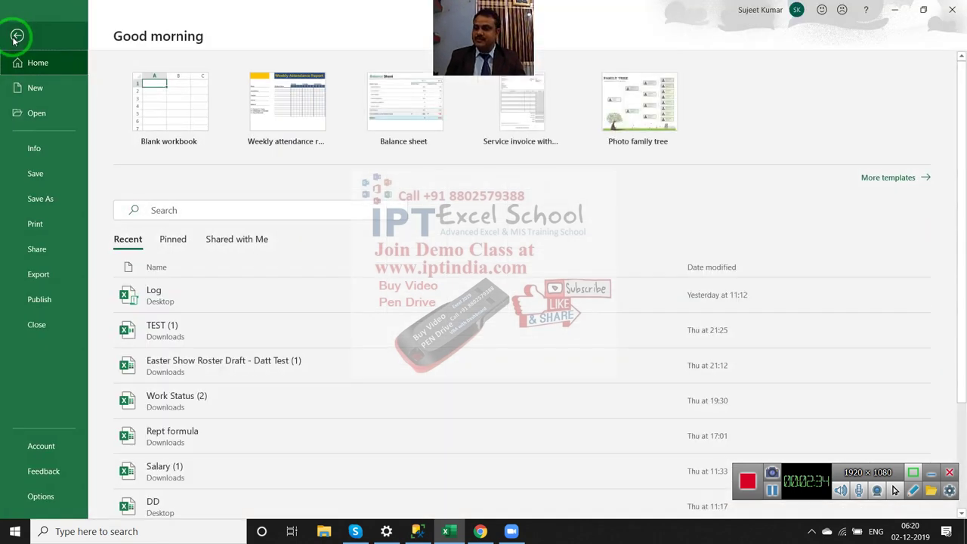
# Enable the Solver Add-in through Excel Options > Add-ins
pyautogui.click(40, 497)
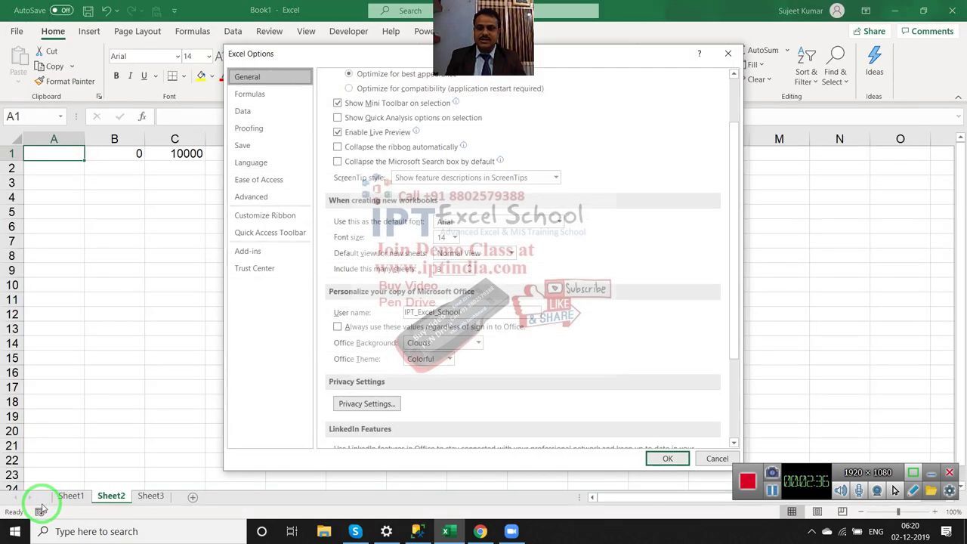
pyautogui.click(243, 257)
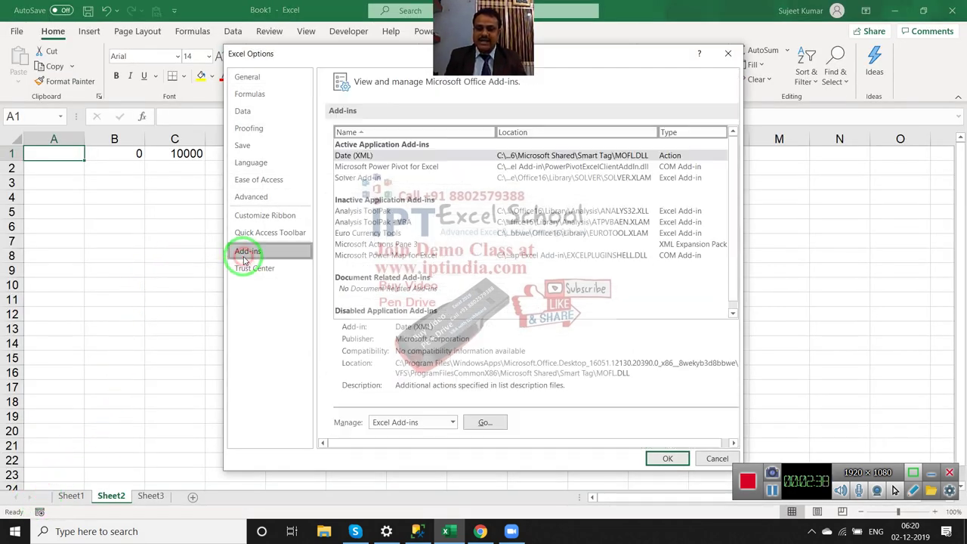
pyautogui.click(484, 424)
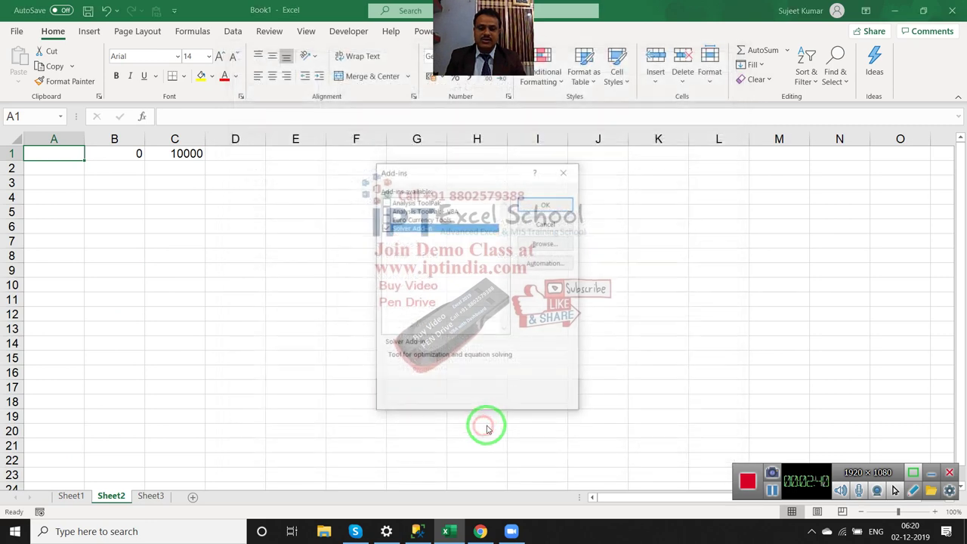
pyautogui.click(387, 228)
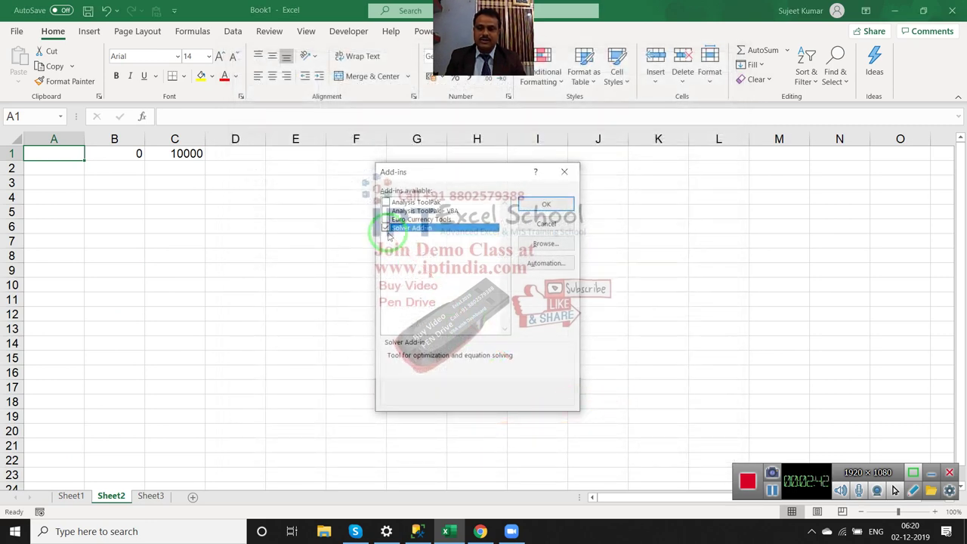
pyautogui.click(545, 204)
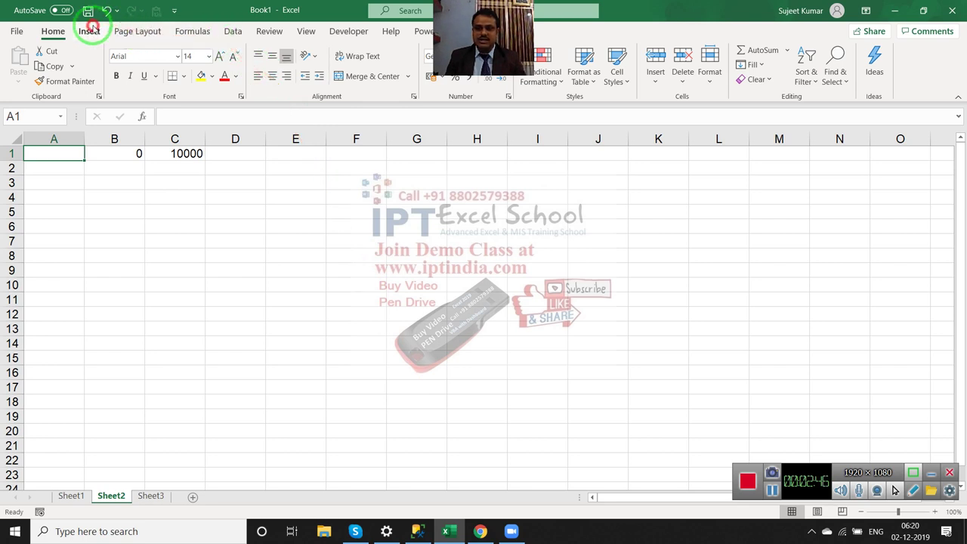
# Show the Data tab with Solver and verify B1 still contains =SUM(A1:A15)
pyautogui.click(91, 30)
pyautogui.click(233, 32)
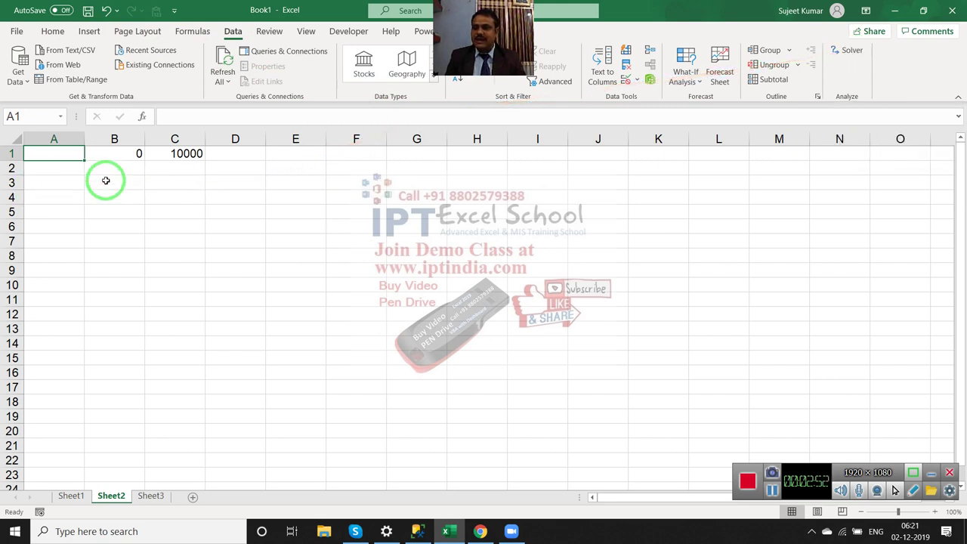
pyautogui.click(119, 156)
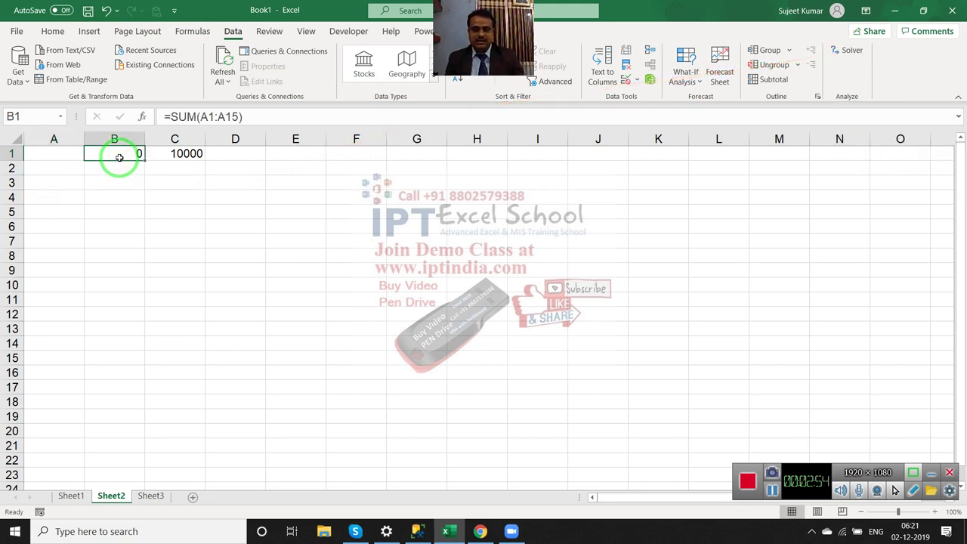
pyautogui.doubleClick(119, 157)
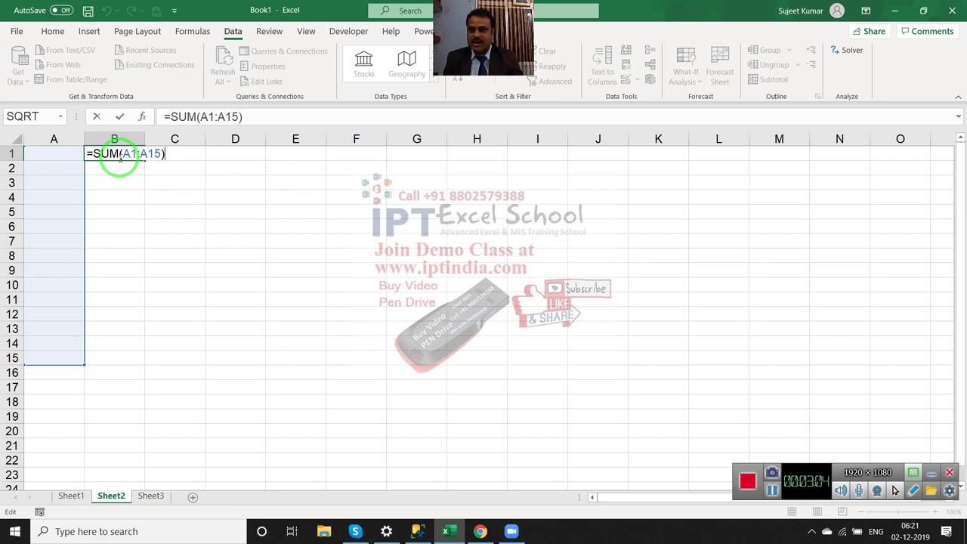
pyautogui.hotkey('ctrl', 'Return')
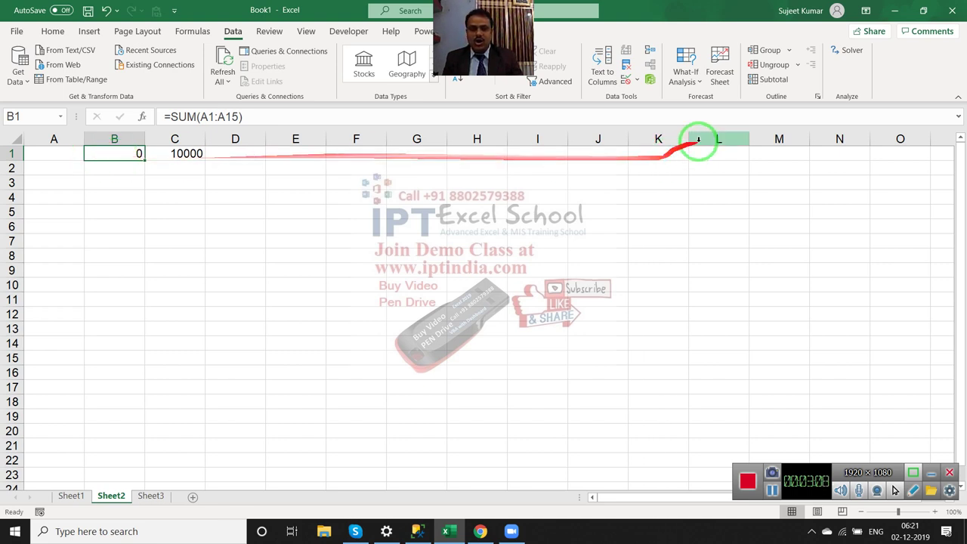
# In Solver, target $B$1 equal to 10000 with A1:A15 as variable cells
pyautogui.click(847, 50)
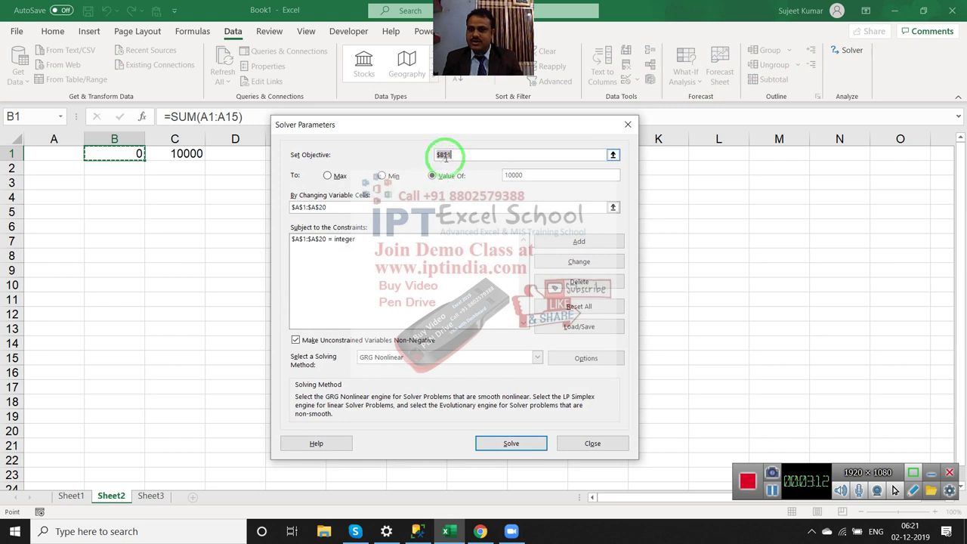
pyautogui.click(444, 156)
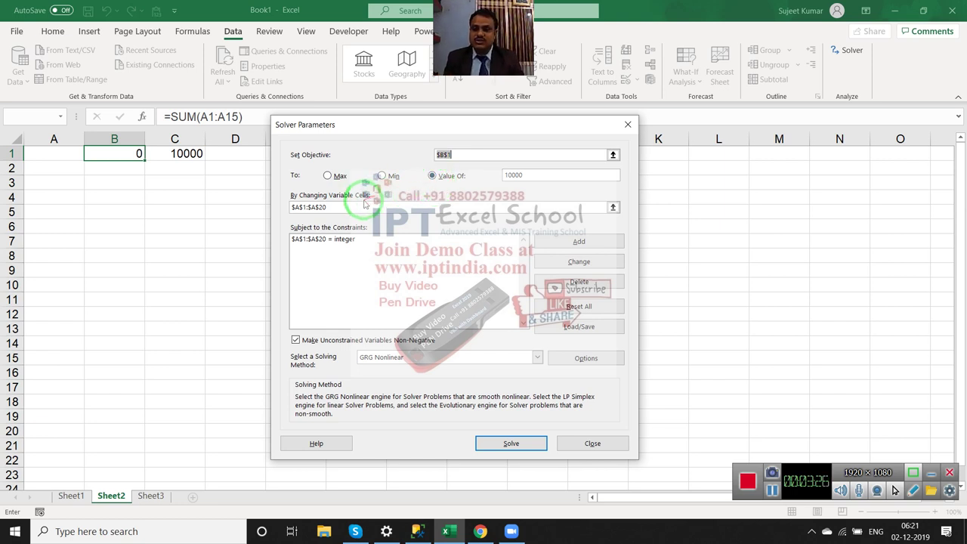
pyautogui.click(363, 206)
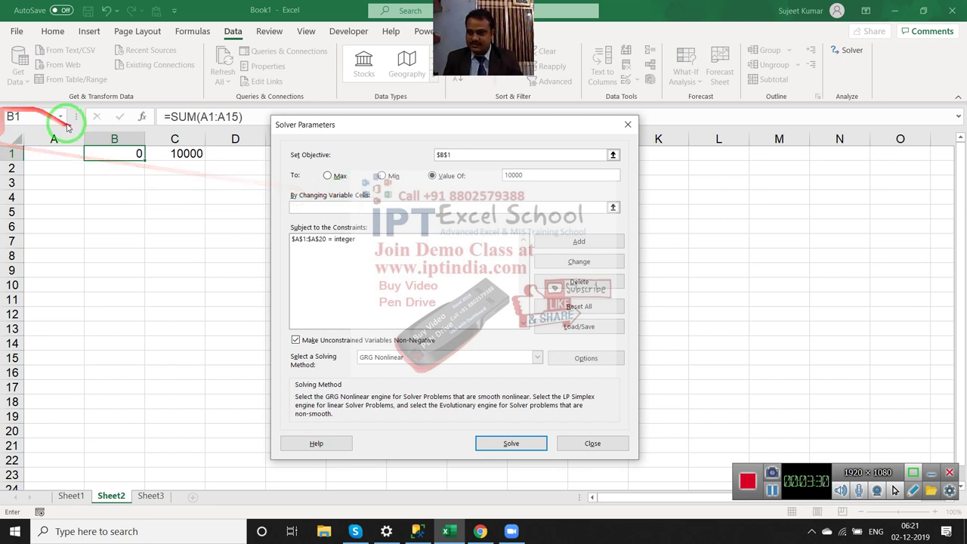
pyautogui.moveTo(57, 151); pyautogui.dragTo(52, 357)
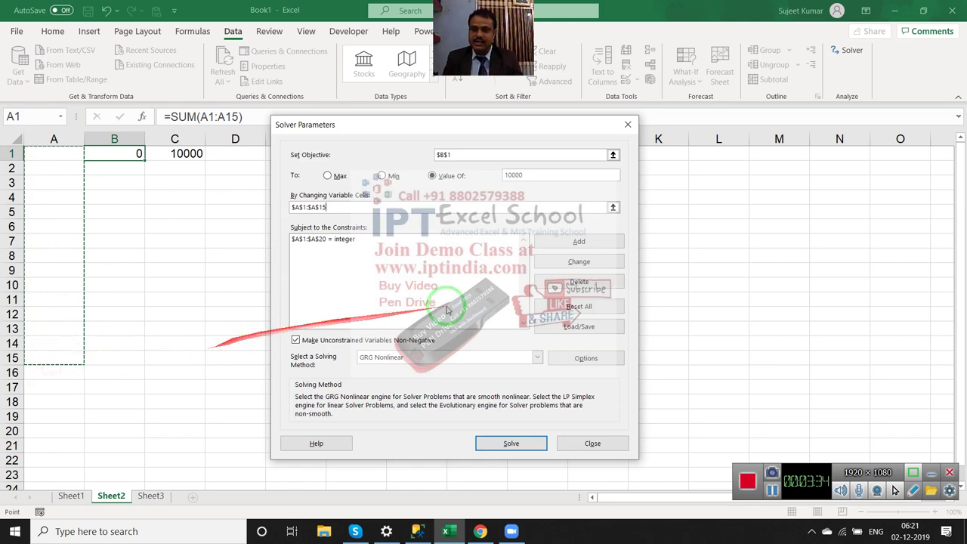
# Delete the old A1:A20 integer constraint from the Solver list
pyautogui.click(355, 240)
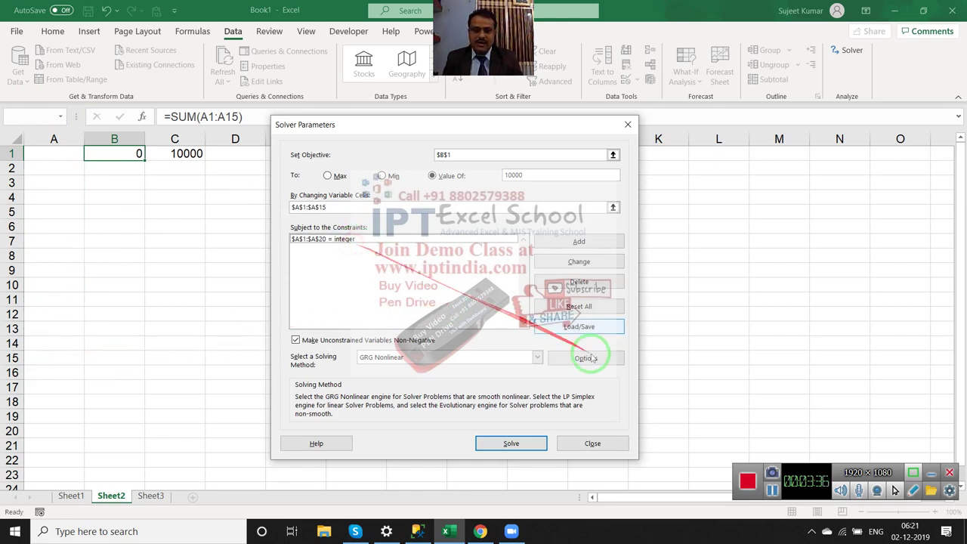
pyautogui.click(579, 282)
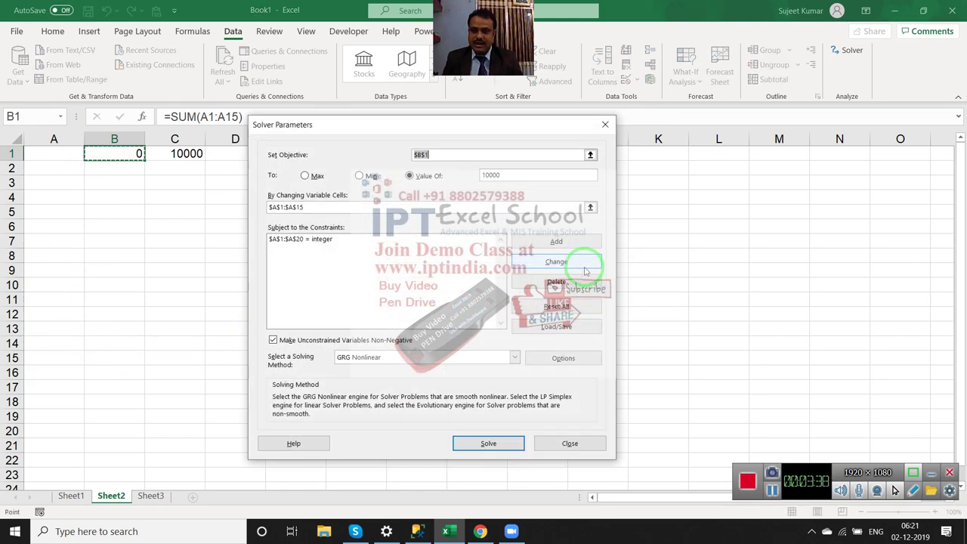
pyautogui.click(321, 239)
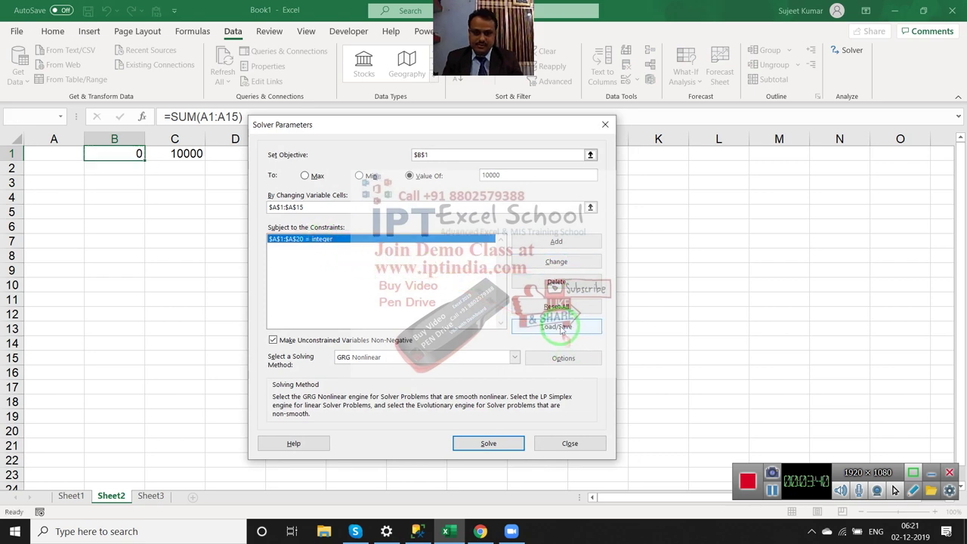
pyautogui.click(556, 283)
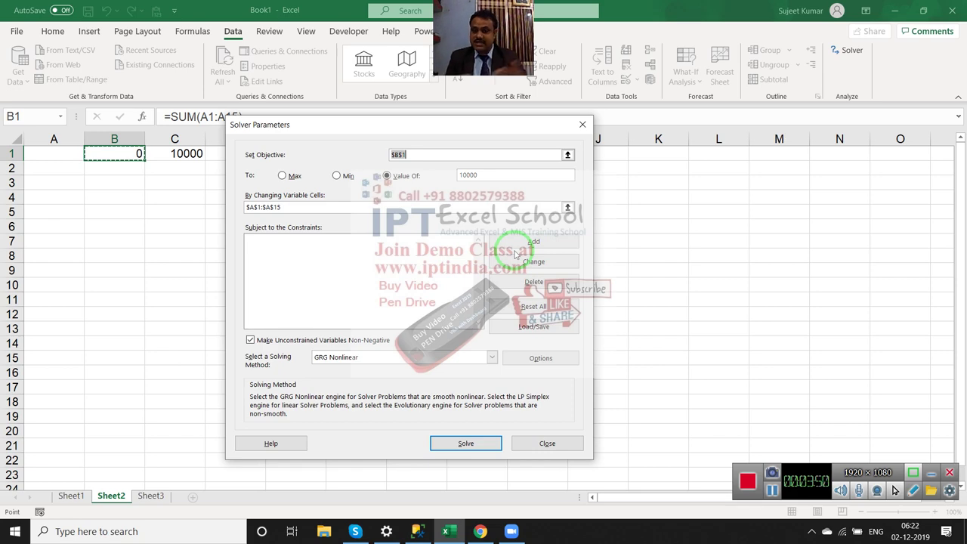
# Add an int constraint on A1:A15, making column A 666s and 667s totalling 10000
pyautogui.click(515, 248)
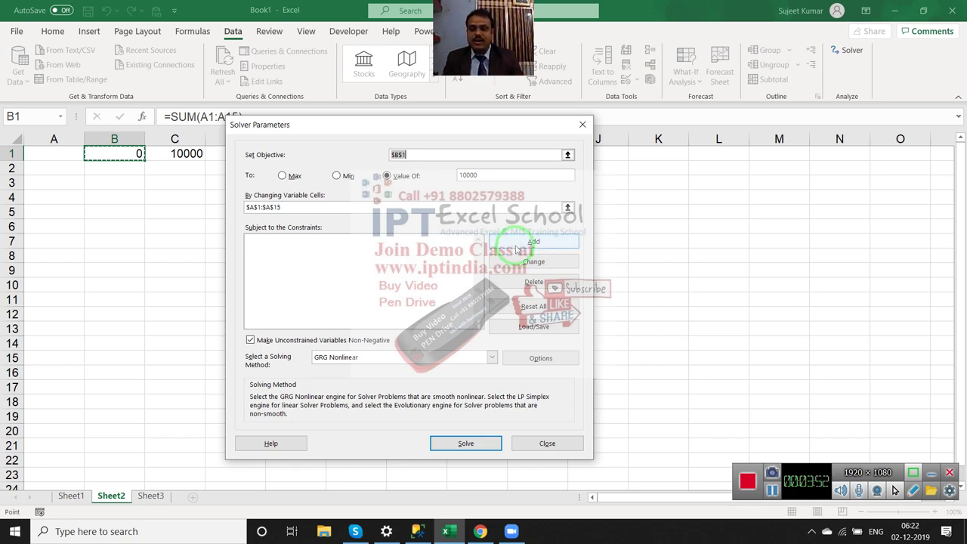
pyautogui.moveTo(56, 155); pyautogui.dragTo(42, 362)
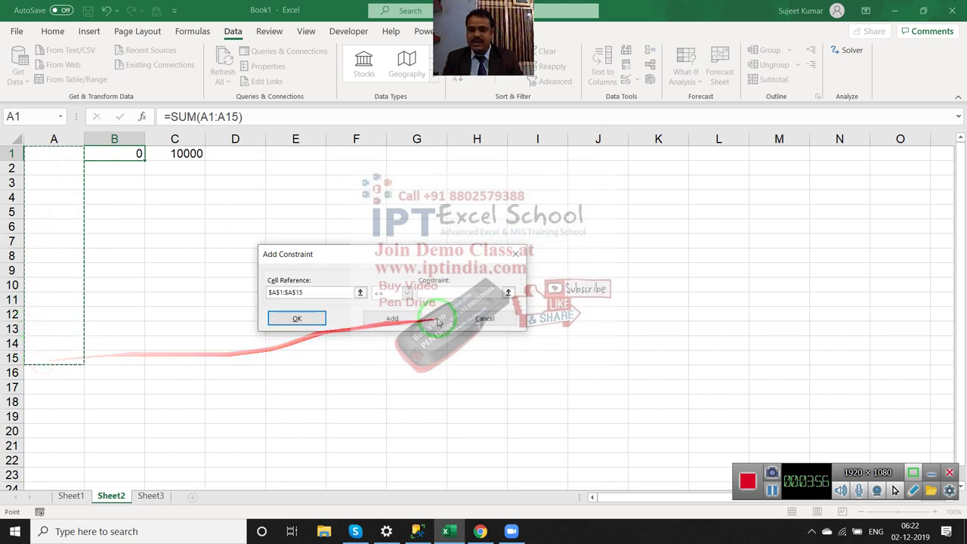
pyautogui.click(387, 292)
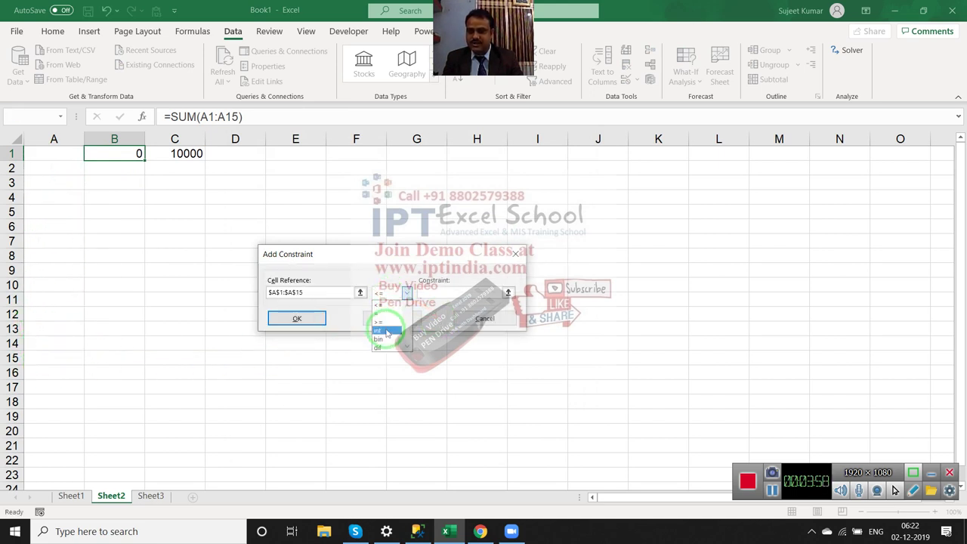
pyautogui.click(386, 331)
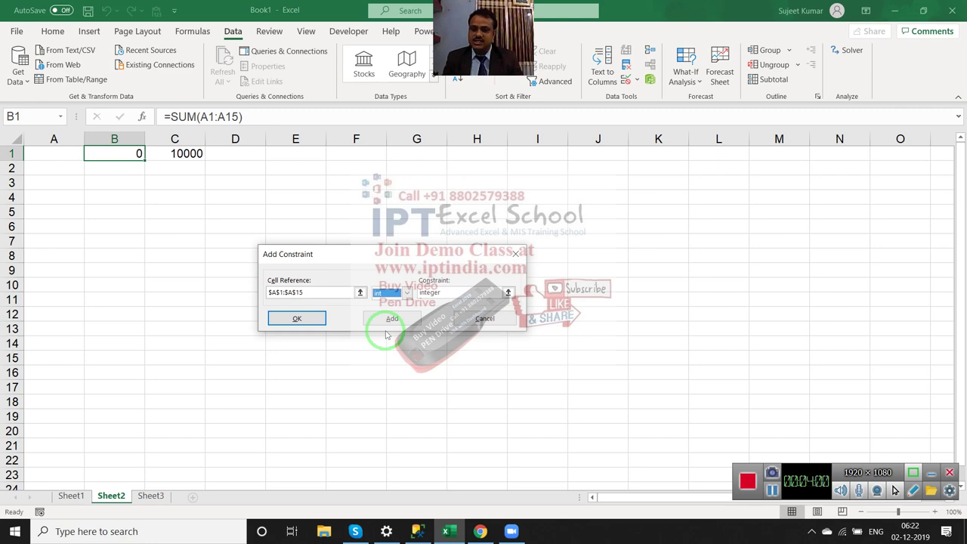
pyautogui.click(303, 319)
# Run Solver, keep its 666/667 solution in A1:A15, and confirm column A sums to 10000
pyautogui.click(444, 445)
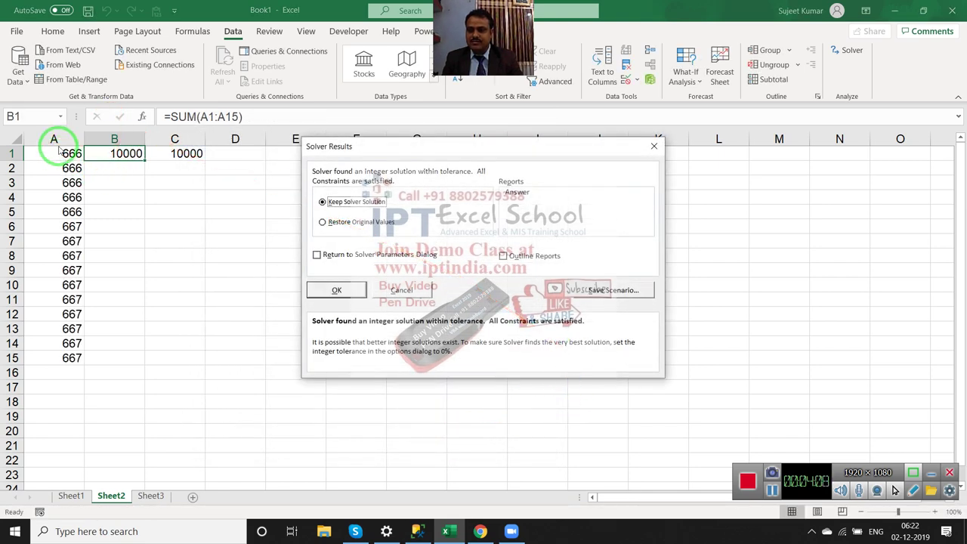
pyautogui.moveTo(56, 162); pyautogui.dragTo(52, 232)
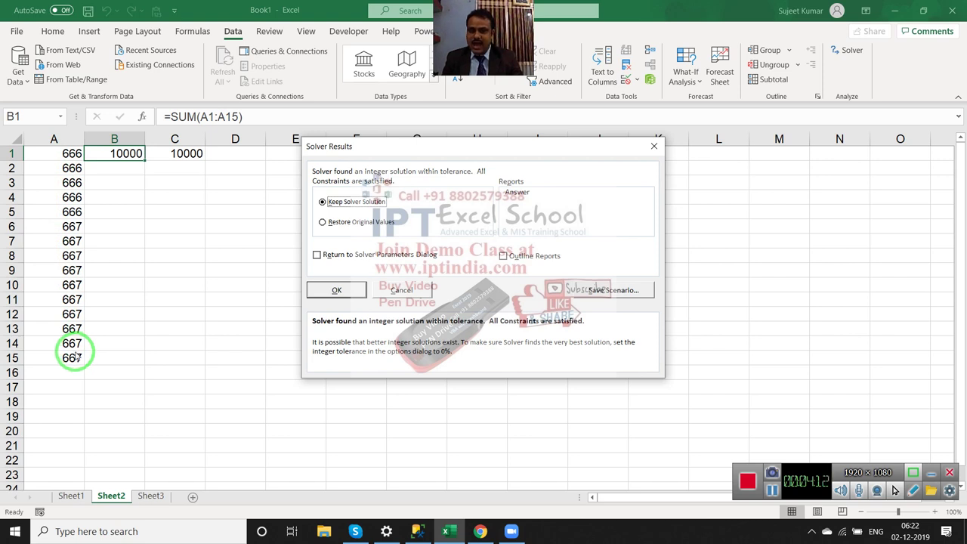
pyautogui.moveTo(77, 355); pyautogui.dragTo(340, 220)
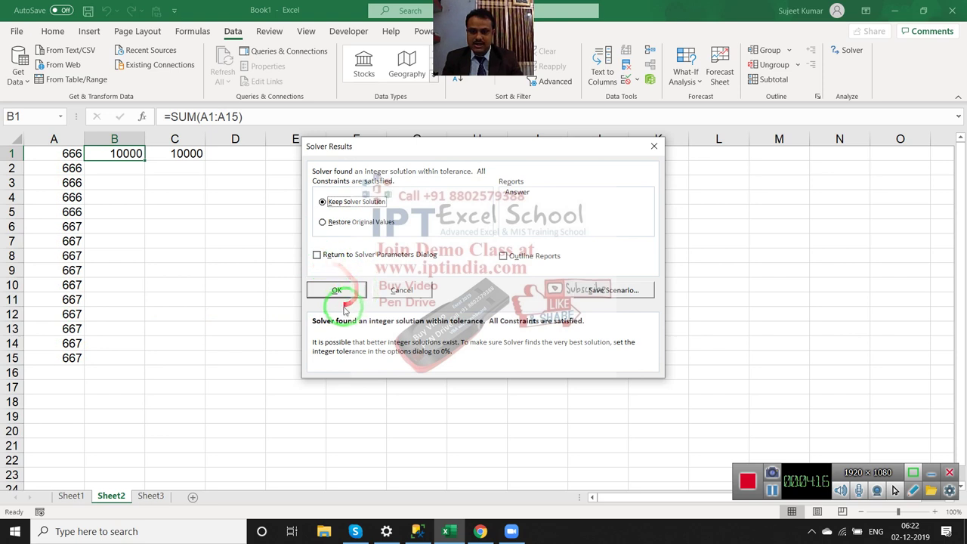
pyautogui.moveTo(327, 310); pyautogui.dragTo(728, 356)
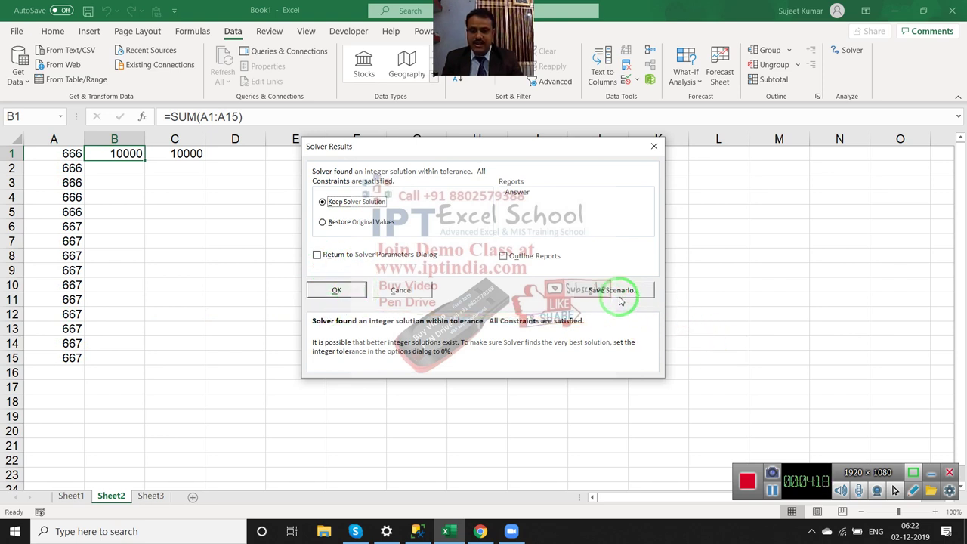
pyautogui.click(342, 292)
pyautogui.moveTo(68, 155); pyautogui.dragTo(21, 476)
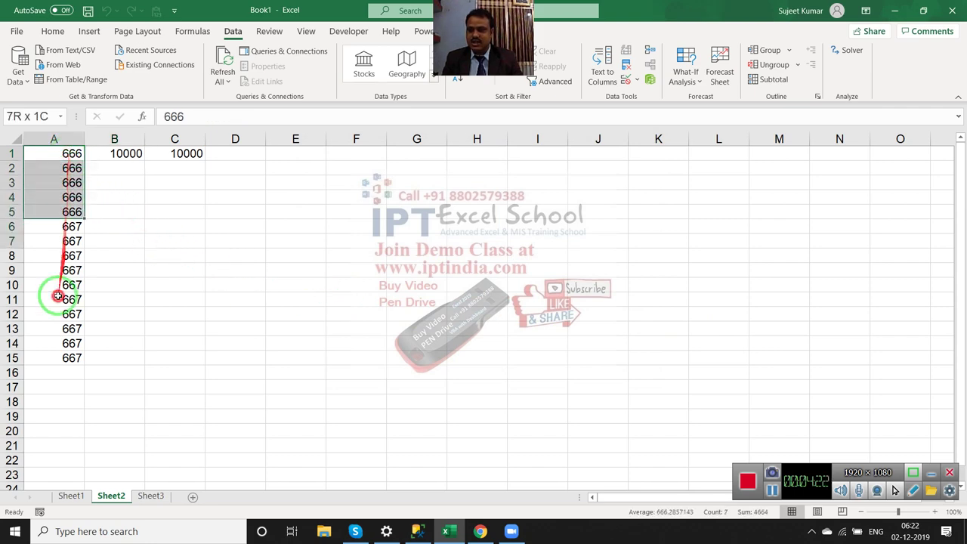
pyautogui.click(480, 531)
pyautogui.moveTo(240, 210)
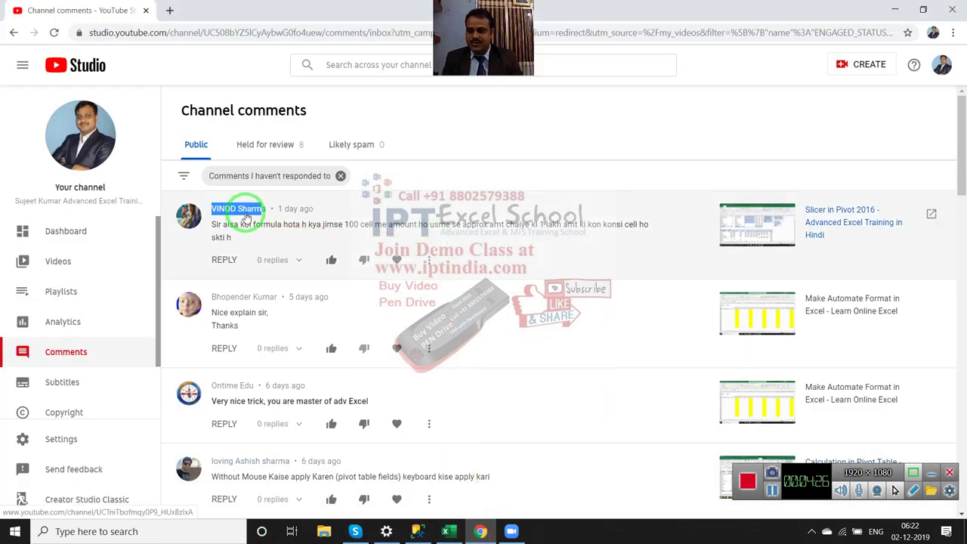
# Review the viewer's comment, then hide the browser with Windows+D to reveal the desktop
pyautogui.moveTo(244, 217); pyautogui.dragTo(255, 220)
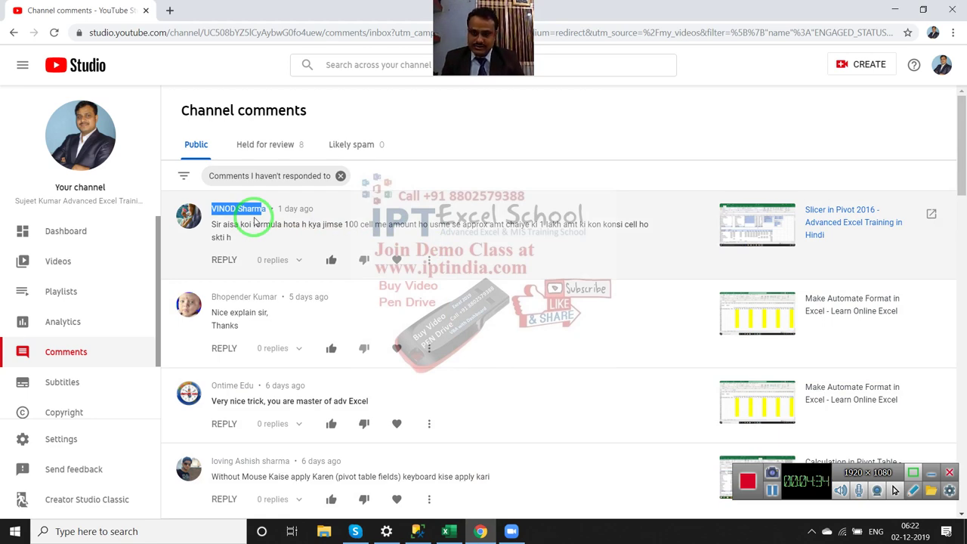
pyautogui.press('super+d')
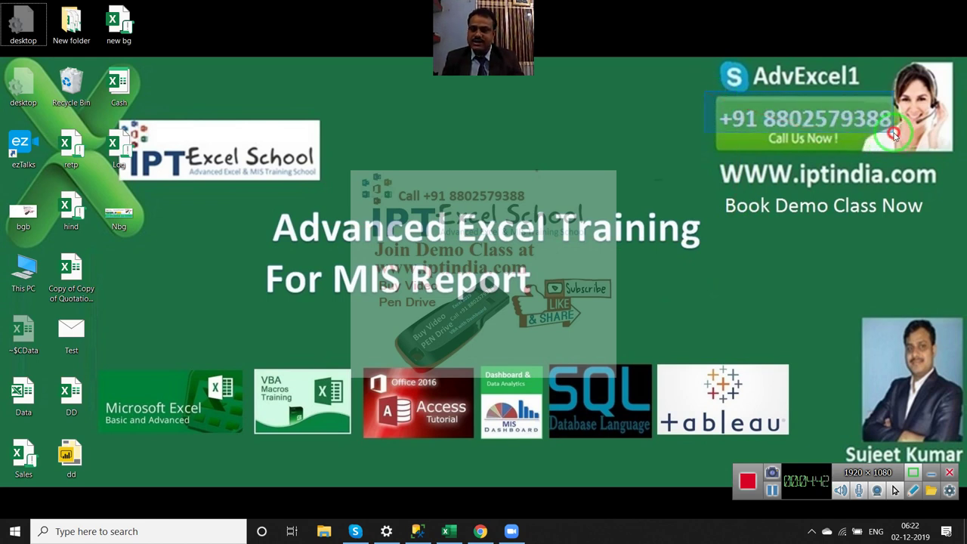
pyautogui.moveTo(894, 134); pyautogui.dragTo(895, 135)
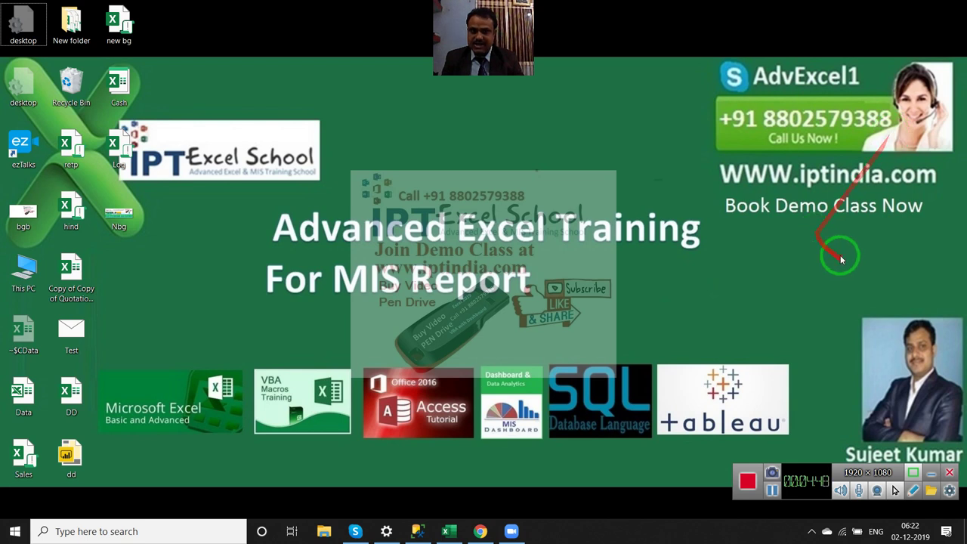
pyautogui.moveTo(714, 160); pyautogui.dragTo(945, 192)
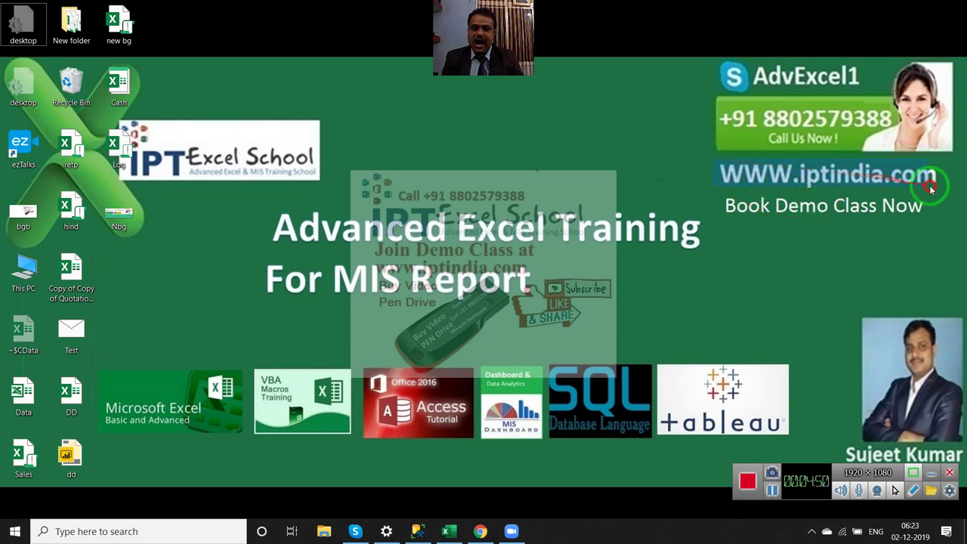